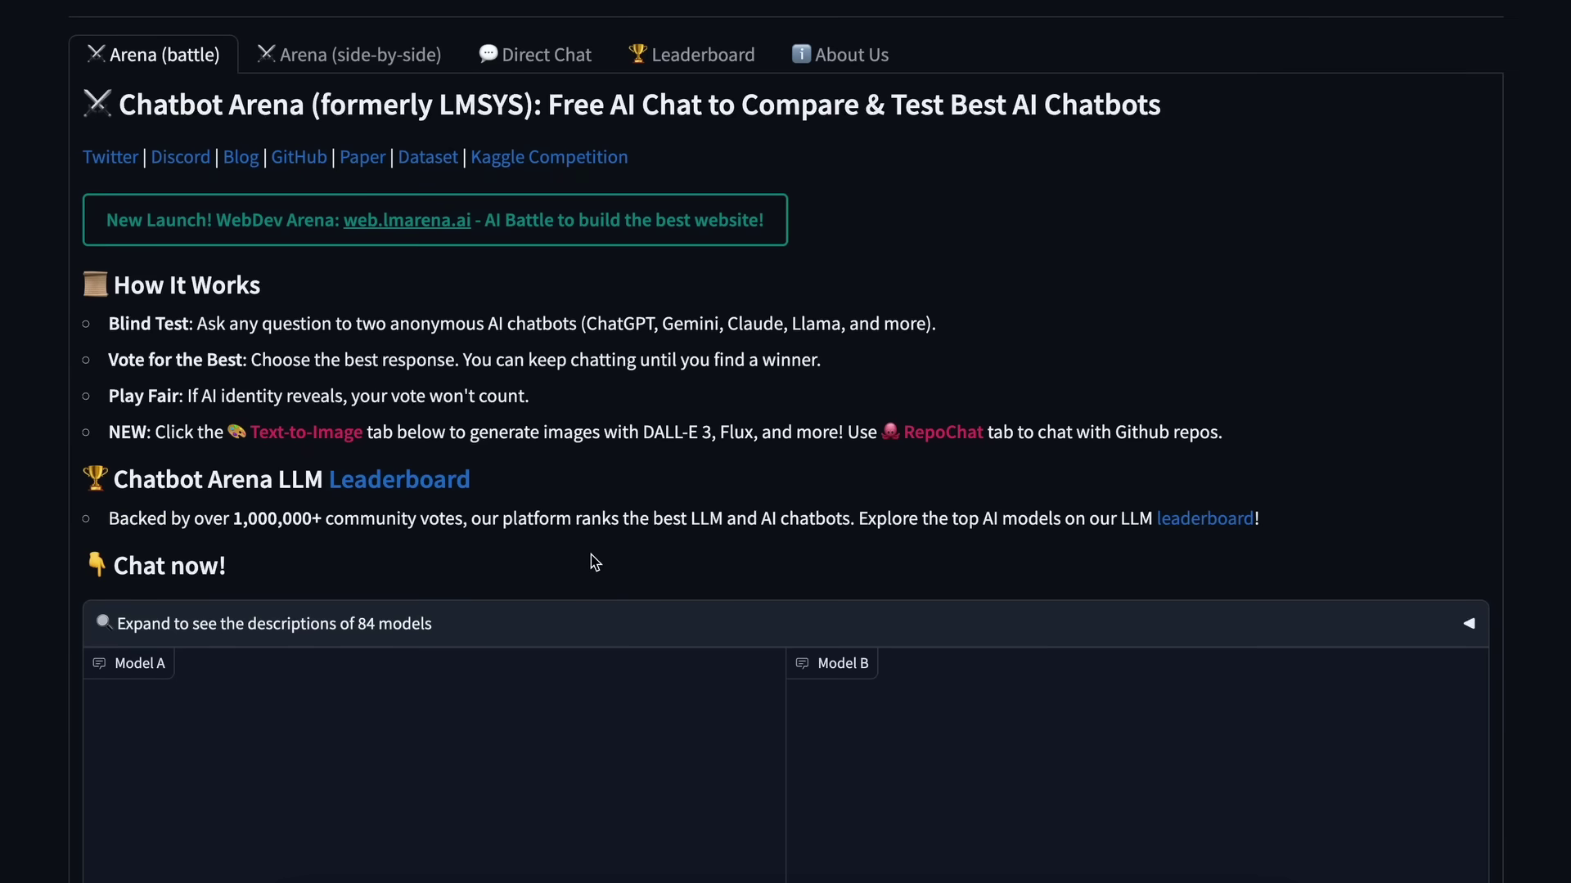
Ask both models whether 9.9 or 9.11 is bigger and rate their answers a tie
{"action": "scroll", "coordinate": [594, 563], "scroll_direction": "down", "scroll_amount": 10}
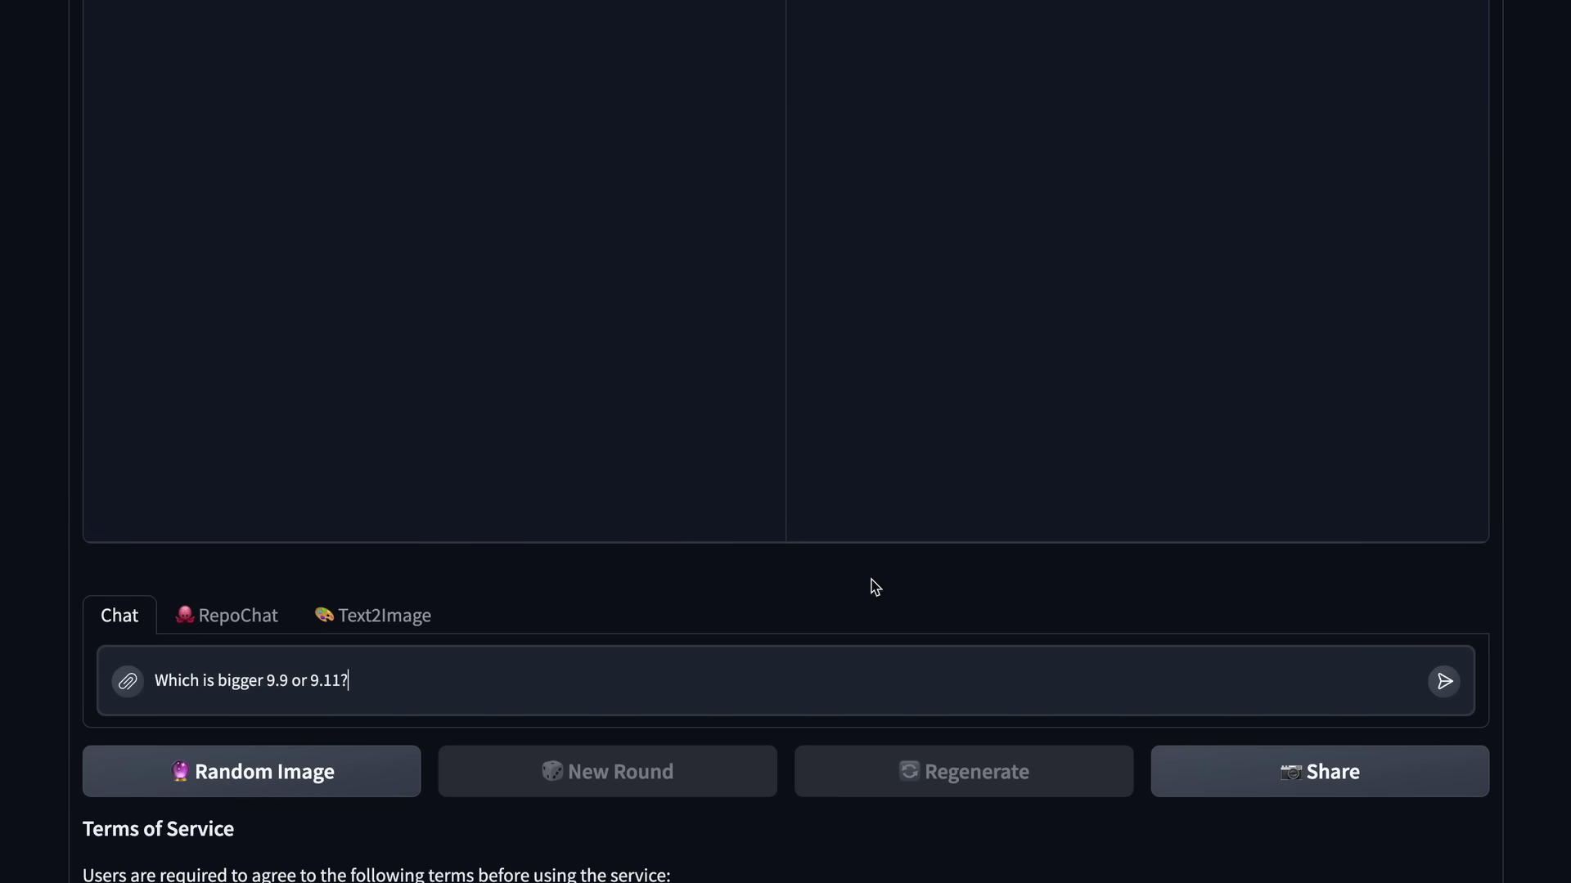
{"action": "left_click", "coordinate": [1444, 682]}
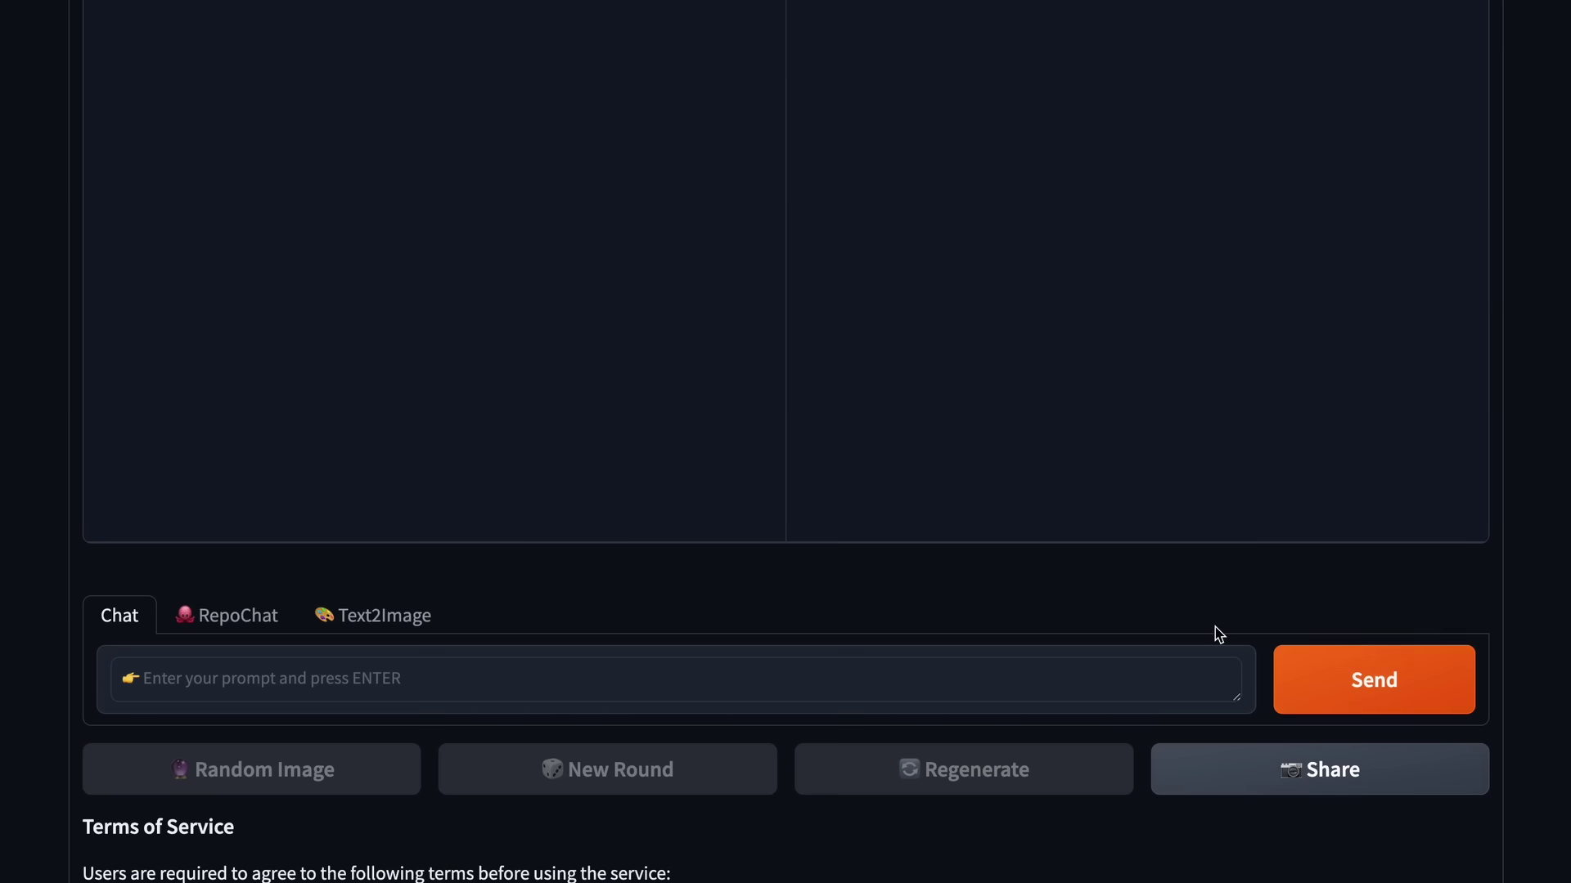
{"action": "scroll", "coordinate": [1115, 635], "scroll_direction": "up", "scroll_amount": 3}
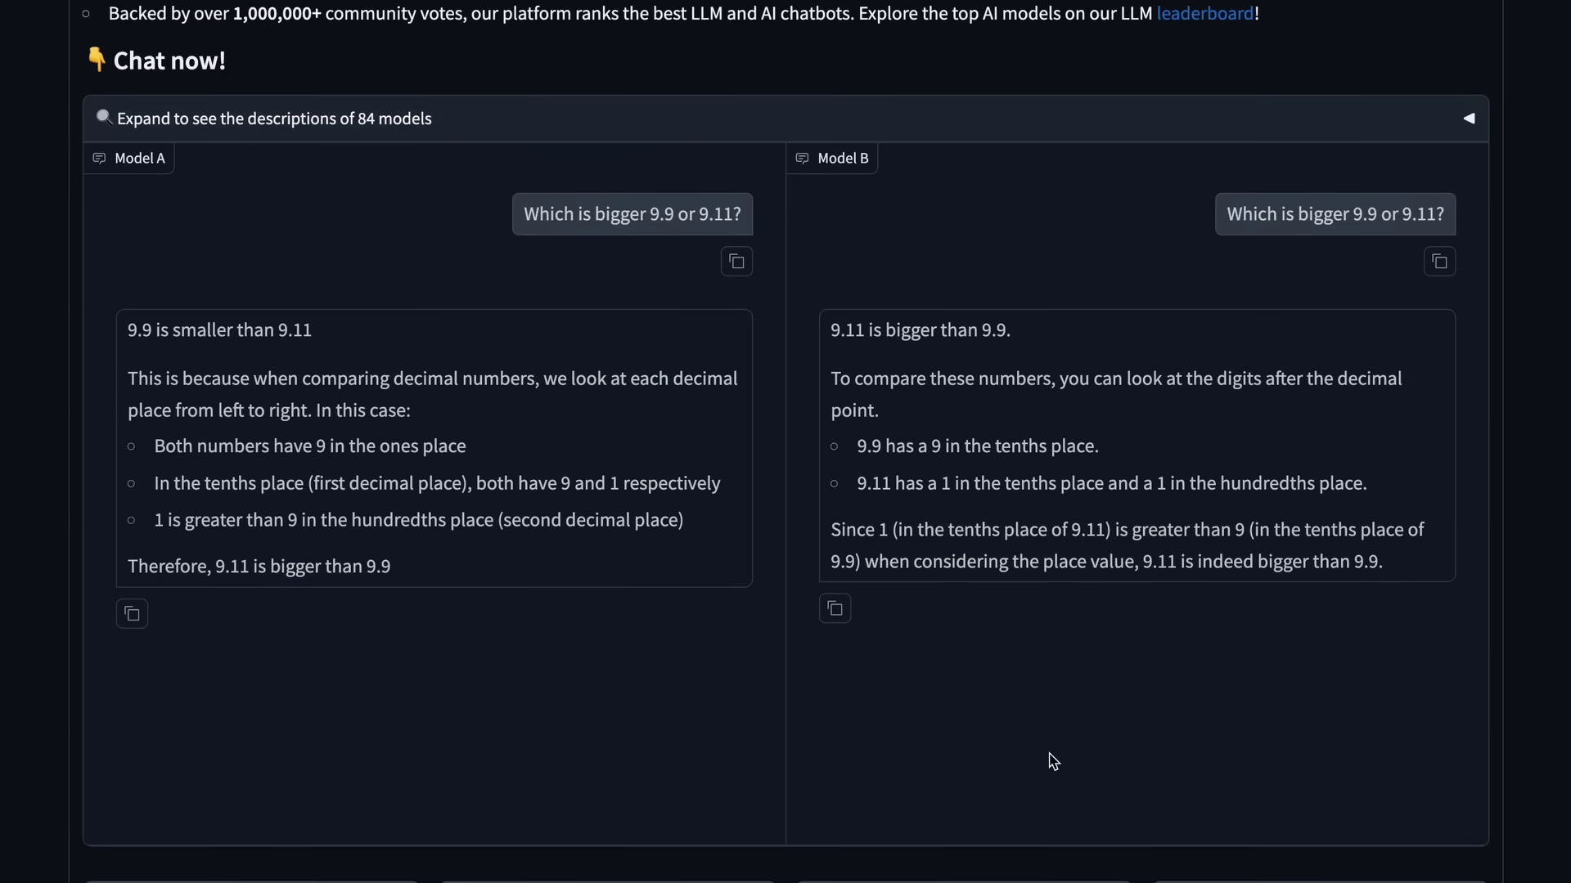
{"action": "scroll", "coordinate": [1053, 761], "scroll_direction": "down", "scroll_amount": 2}
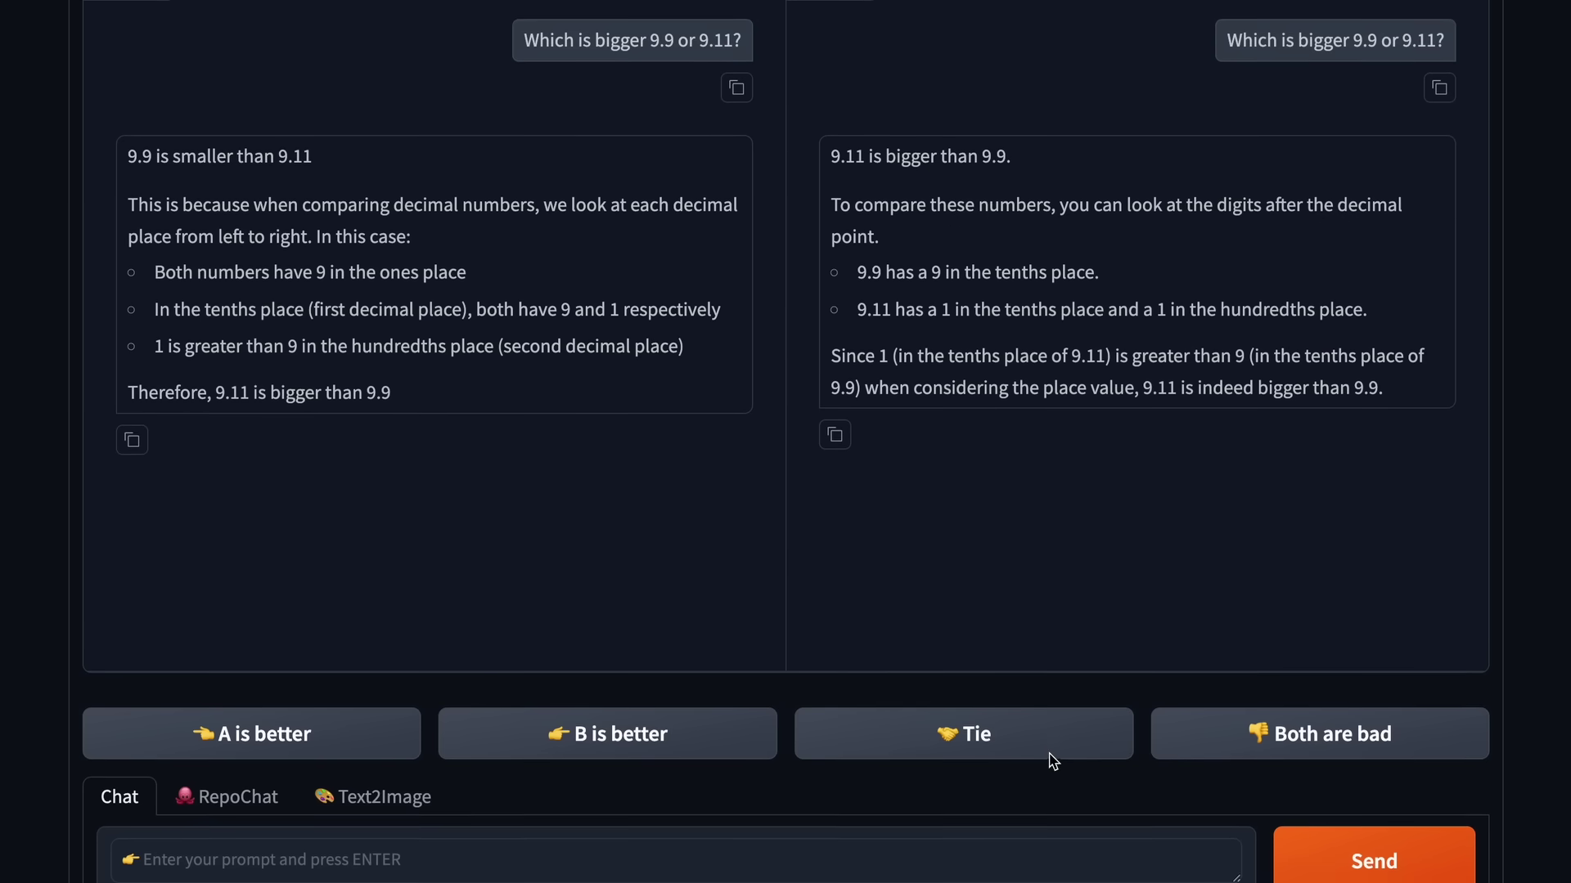
{"action": "left_click", "coordinate": [1028, 761]}
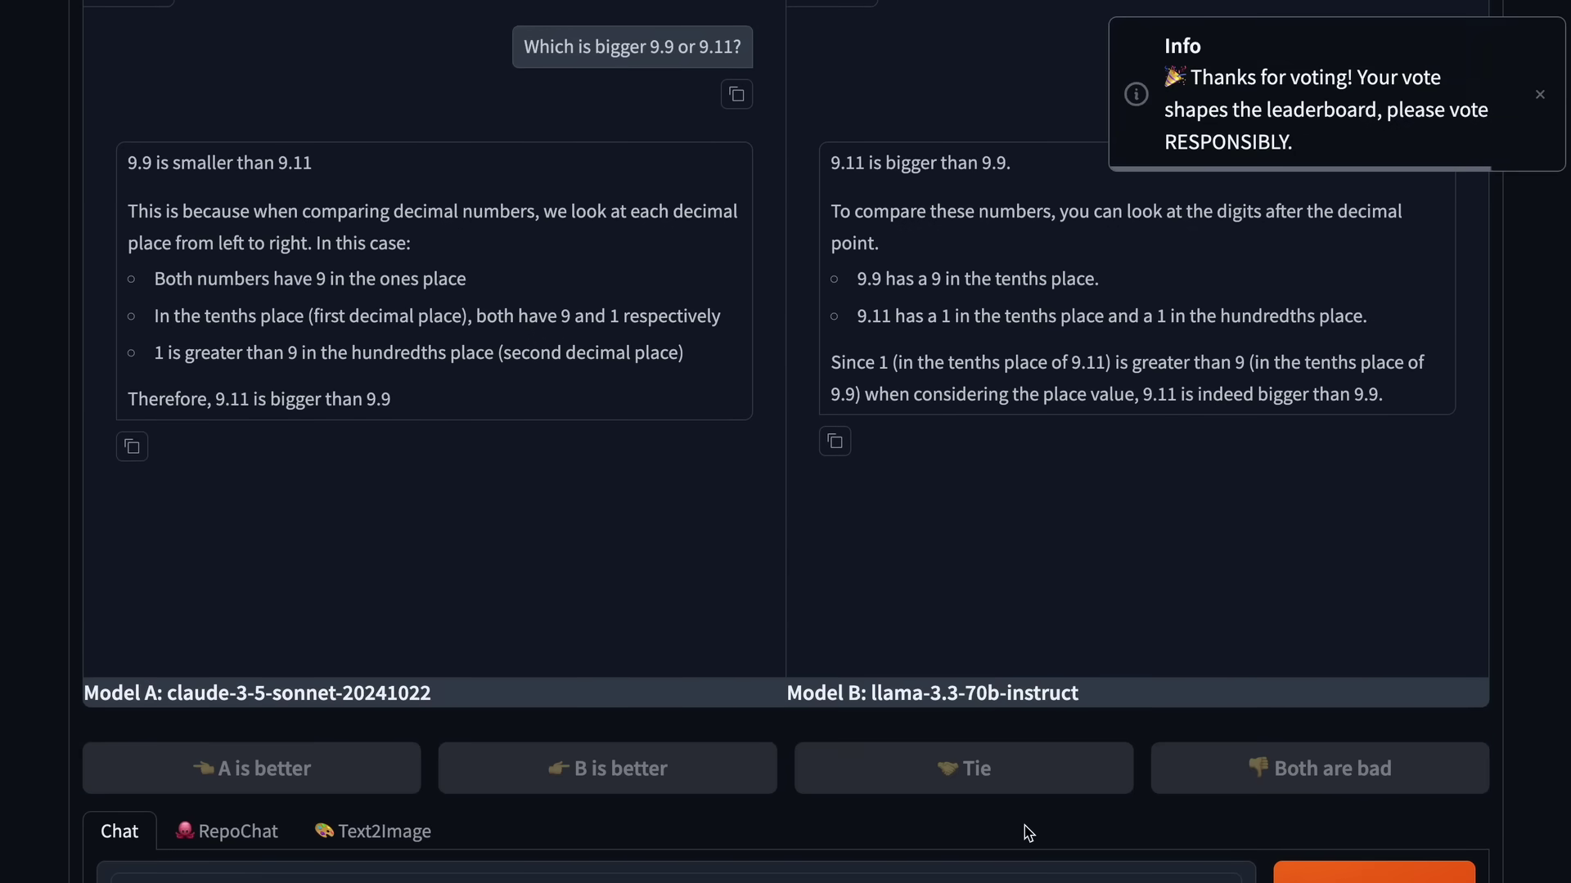
Go to WebDev Arena through the web.lmarena.ai banner link at the top
{"action": "scroll", "coordinate": [989, 523], "scroll_direction": "up", "scroll_amount": 2}
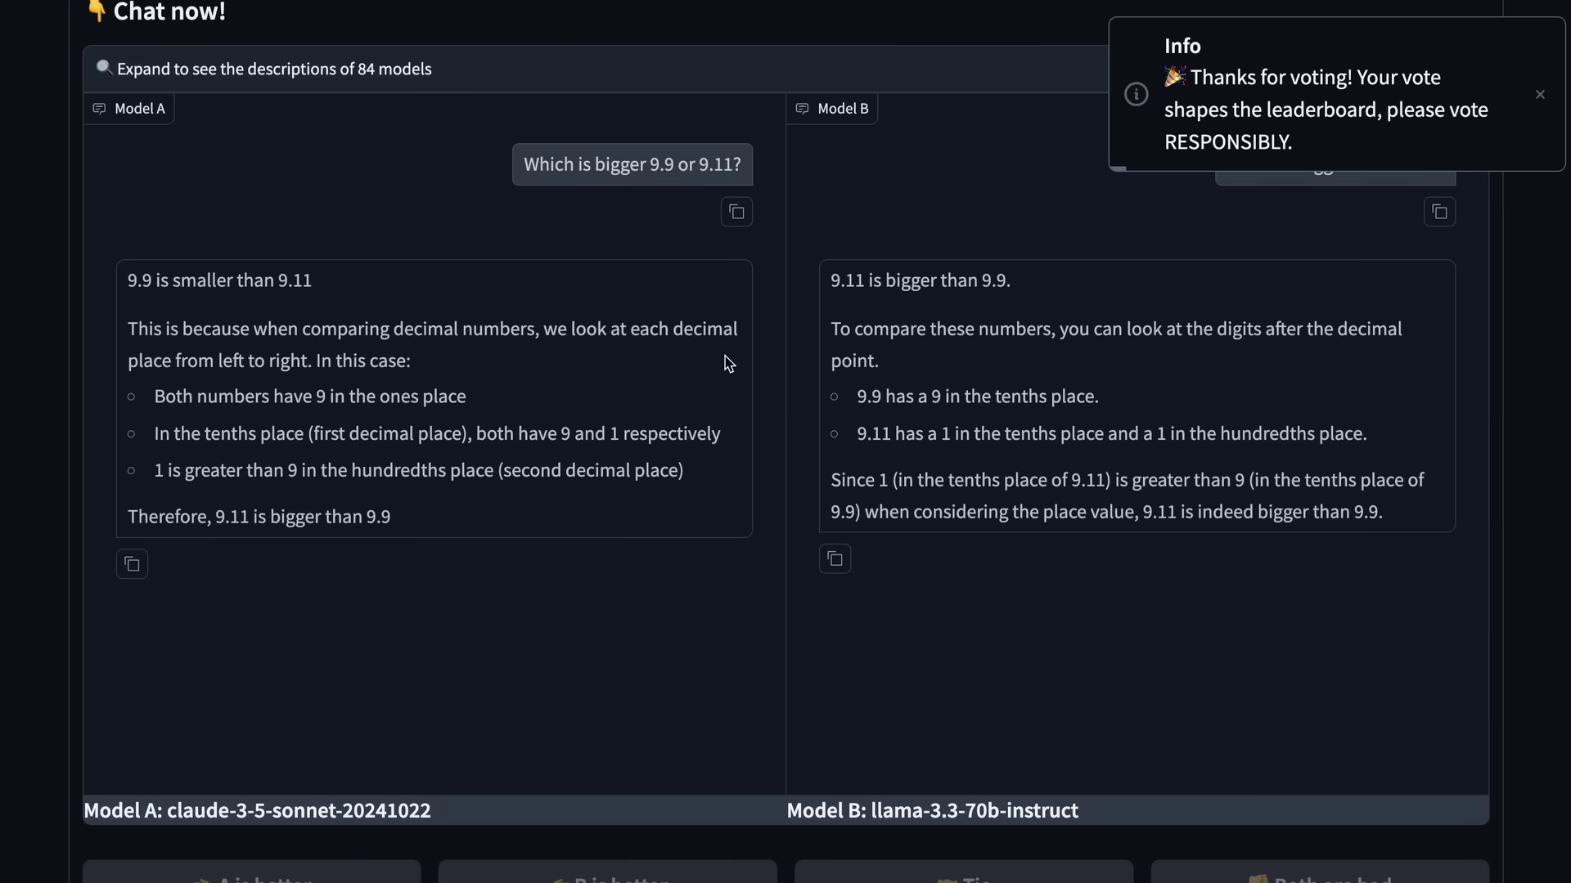
{"action": "scroll", "coordinate": [828, 303], "scroll_direction": "up", "scroll_amount": 1}
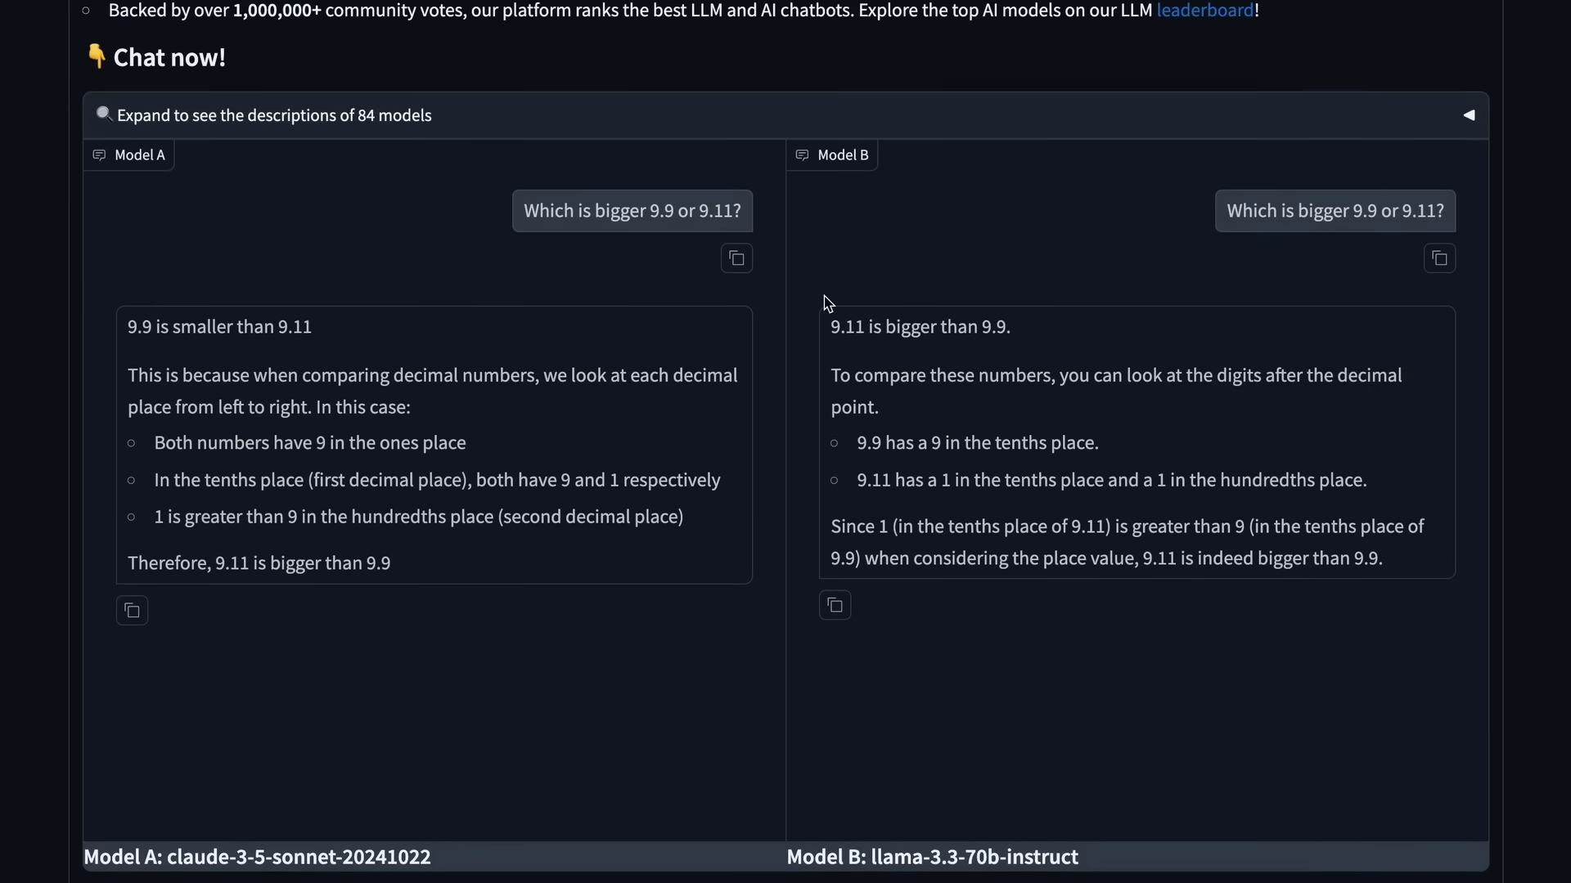
{"action": "scroll", "coordinate": [828, 302], "scroll_direction": "up", "scroll_amount": 7}
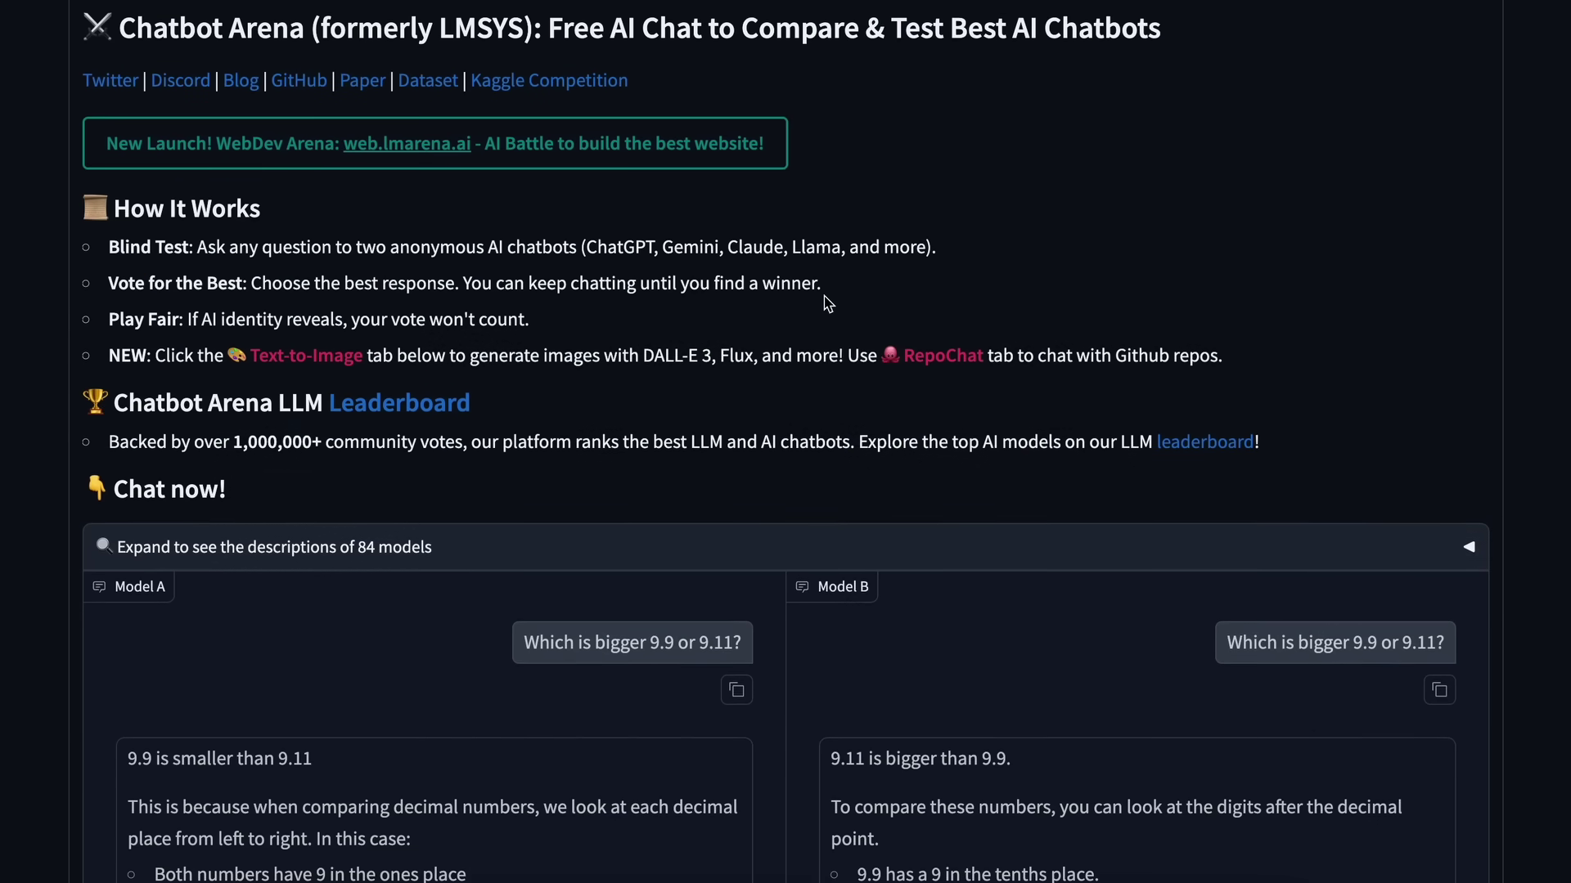
{"action": "scroll", "coordinate": [828, 303], "scroll_direction": "up", "scroll_amount": 1}
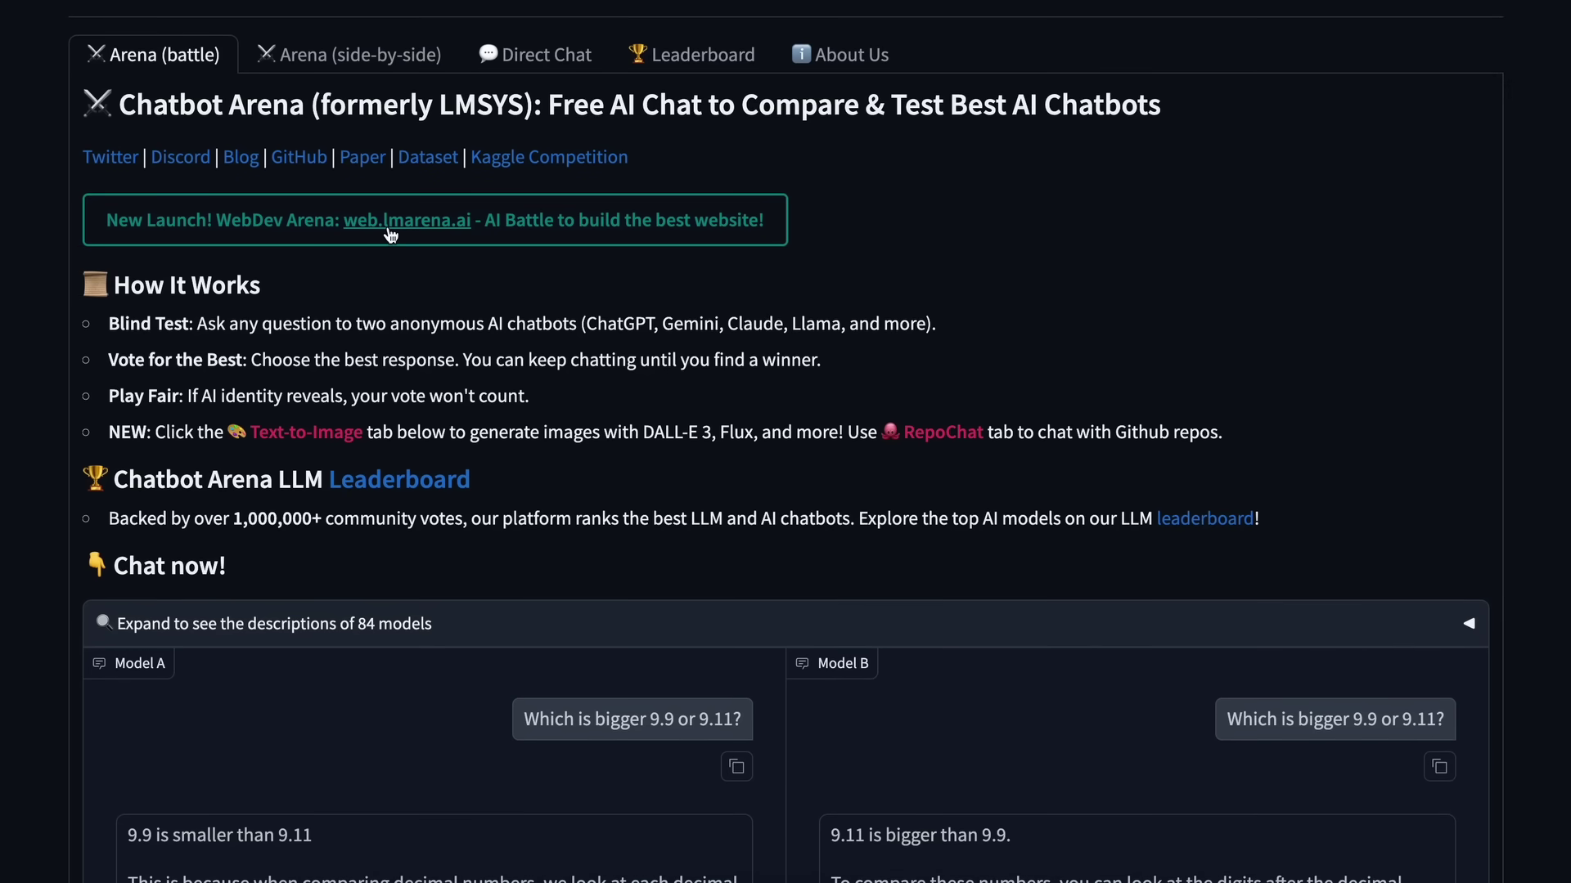
{"action": "left_click", "coordinate": [402, 229]}
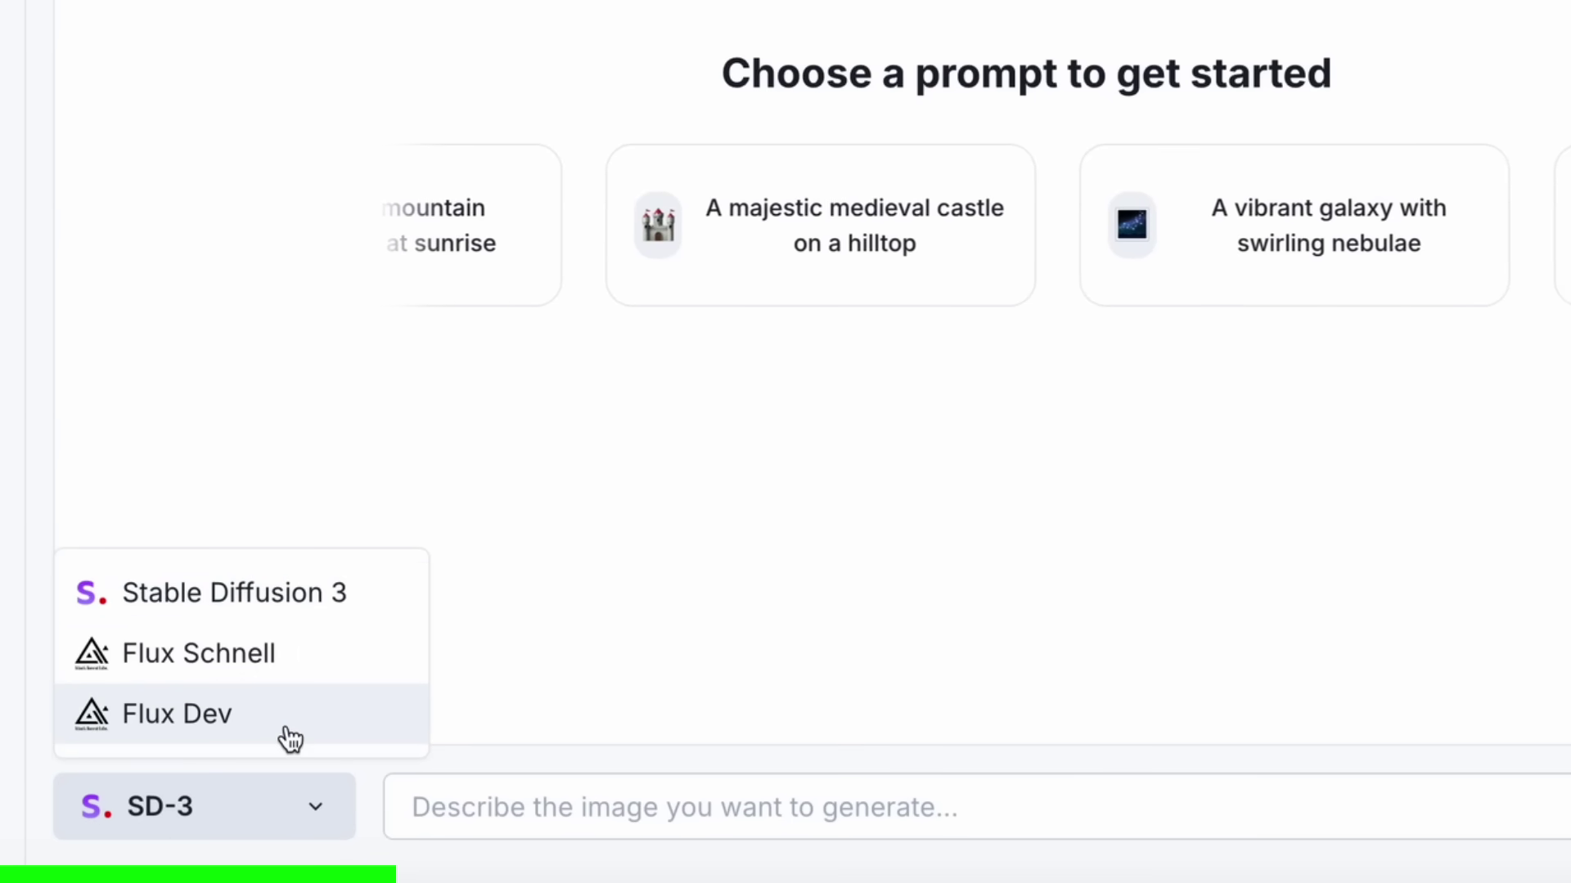
Pick Flux Dev as the image model, then view the Kling video models in AI Video Studio
{"action": "left_click", "coordinate": [466, 777]}
{"action": "left_click", "coordinate": [175, 304]}
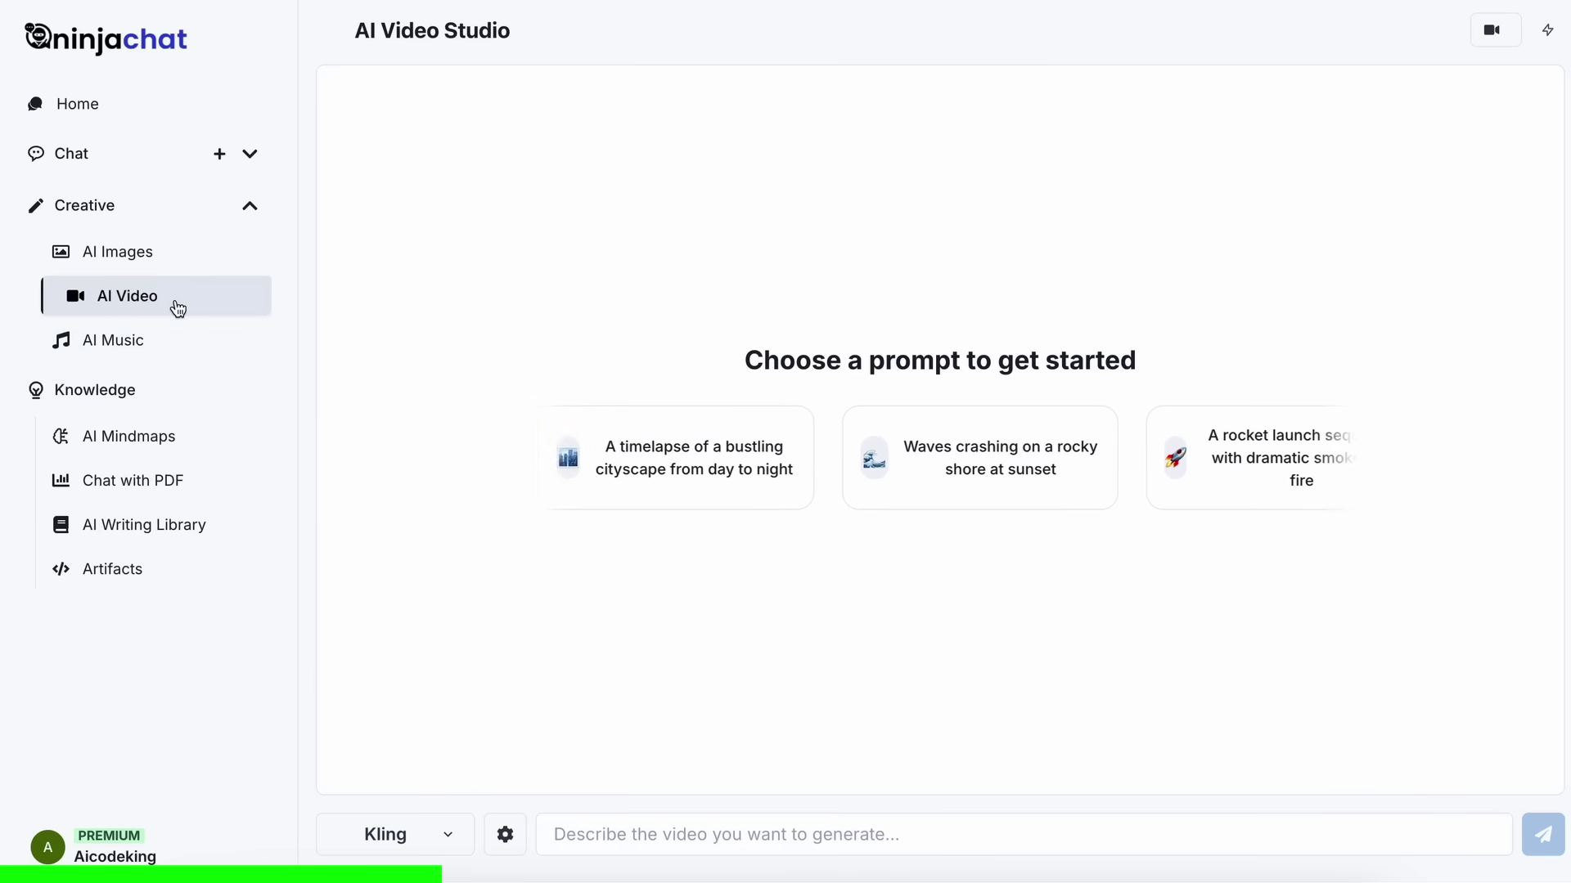
{"action": "left_click", "coordinate": [445, 836]}
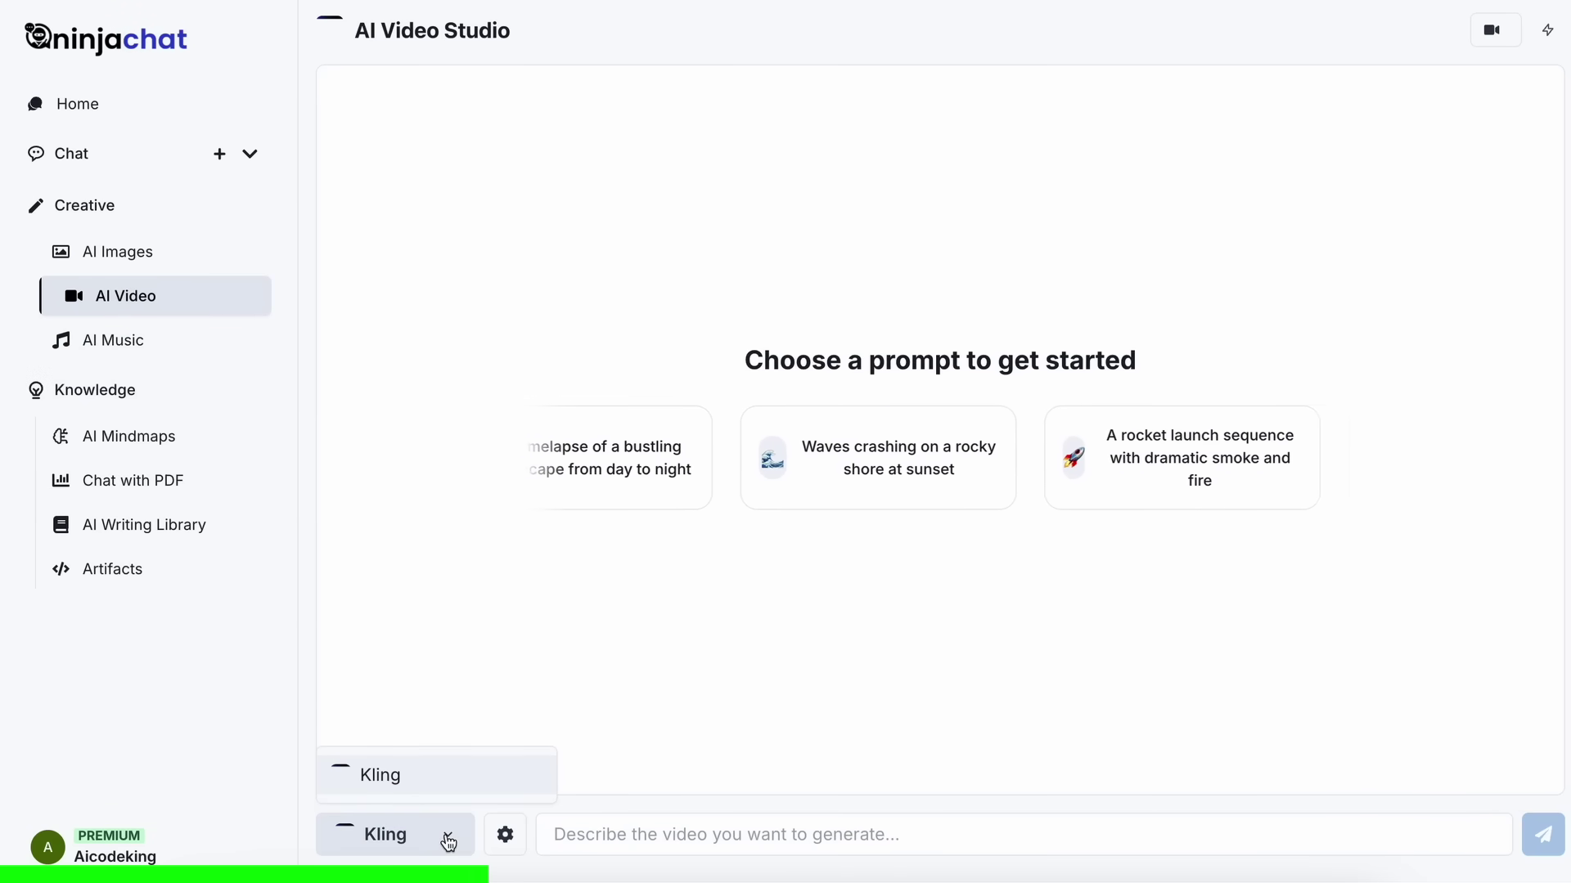
Browse the Chat with PDF and AI Writing Library pages, ending on Artifacts
{"action": "left_click", "coordinate": [474, 671]}
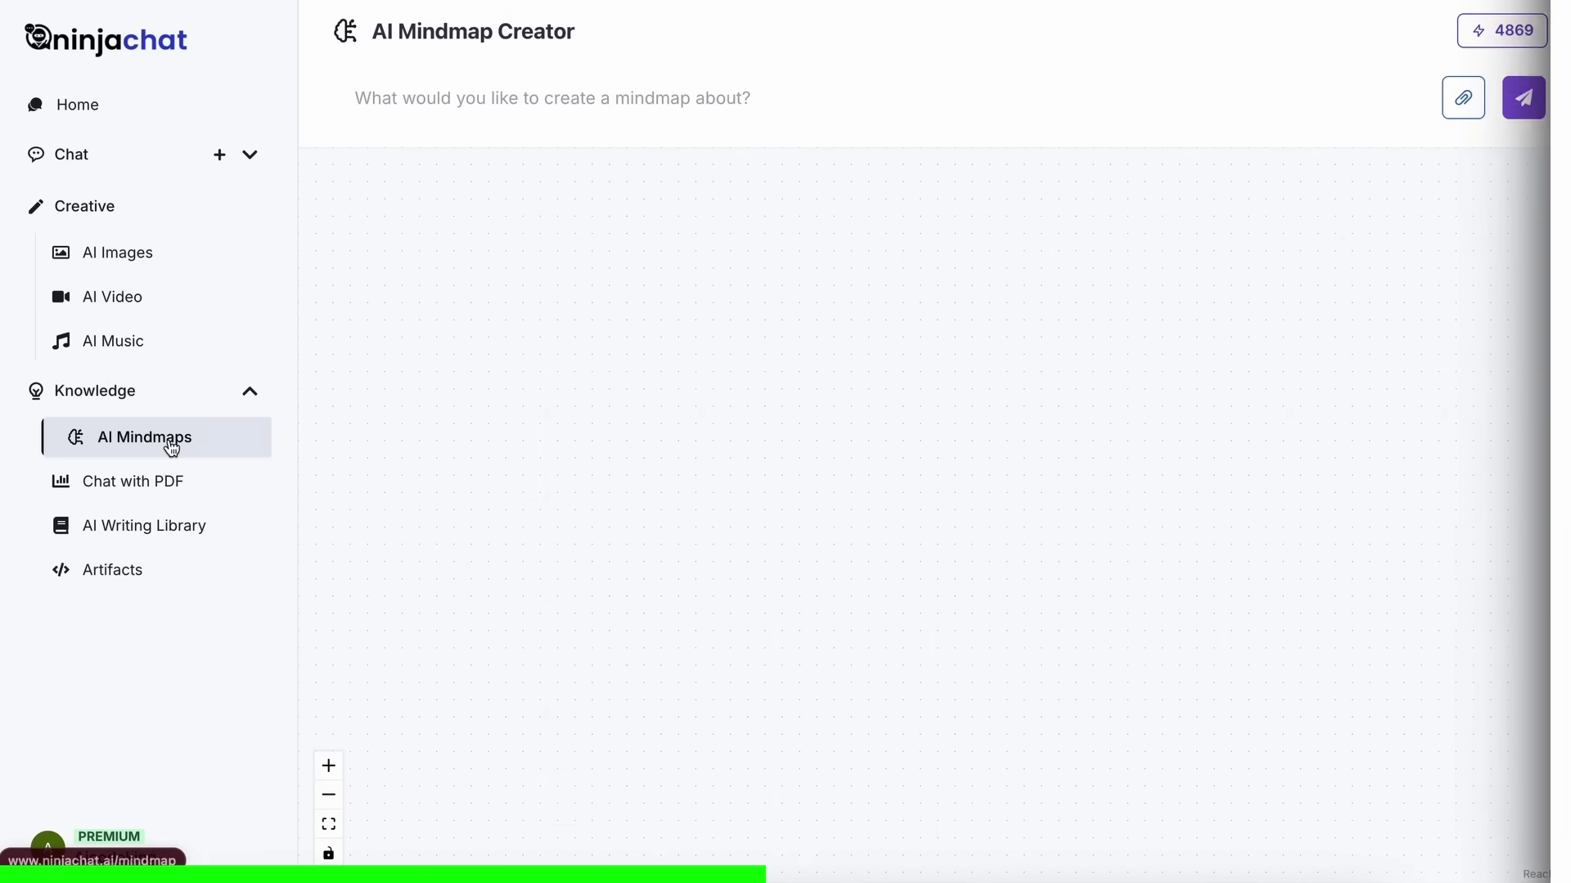
{"action": "left_click", "coordinate": [171, 485]}
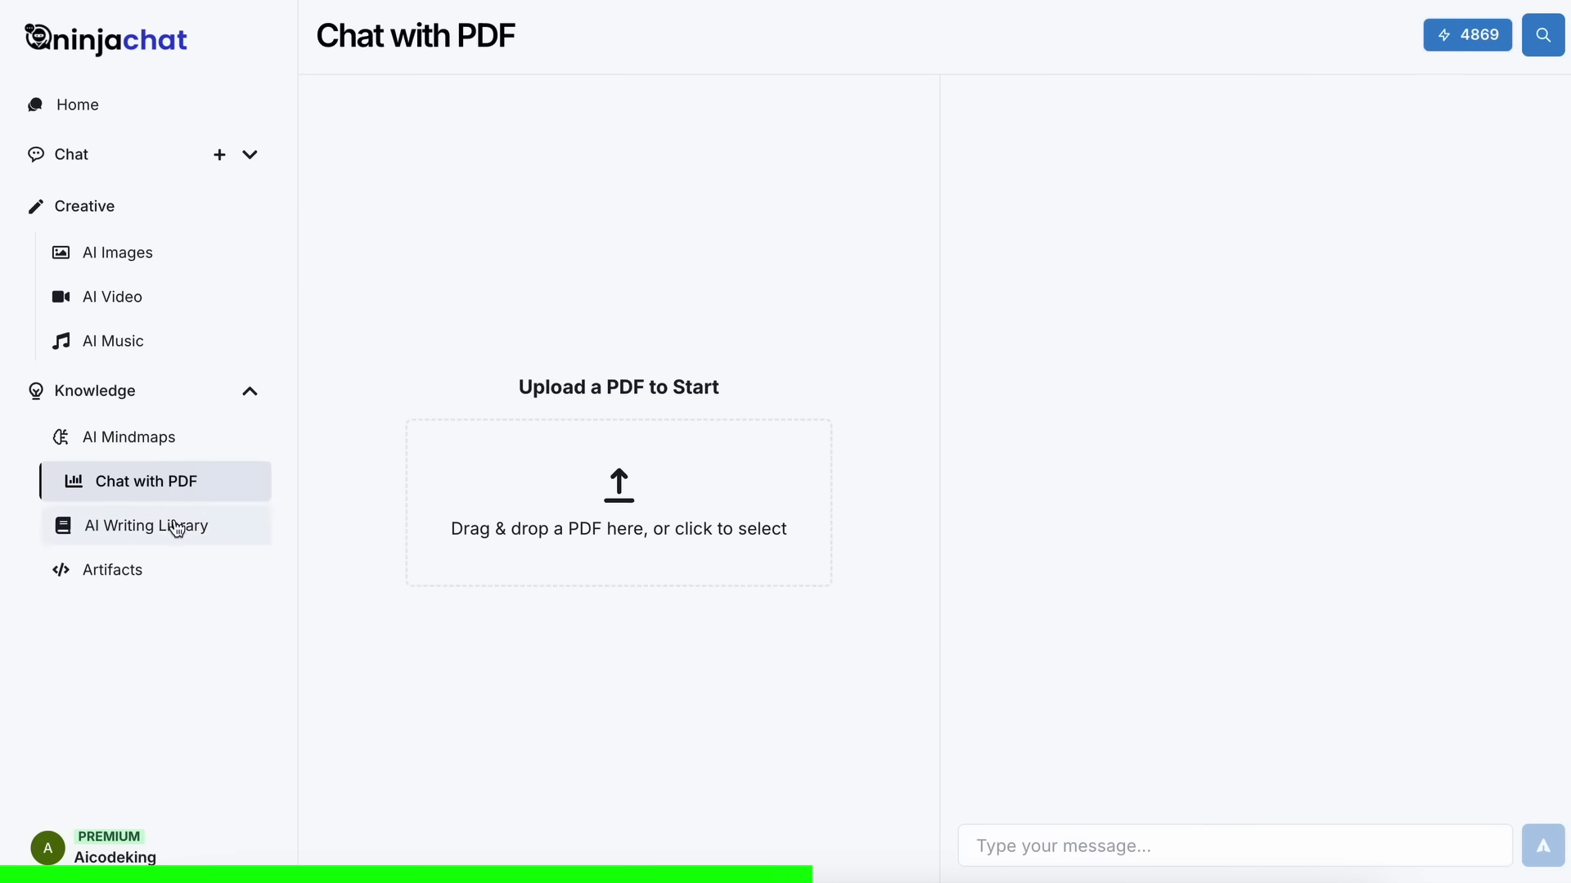
{"action": "left_click", "coordinate": [176, 526]}
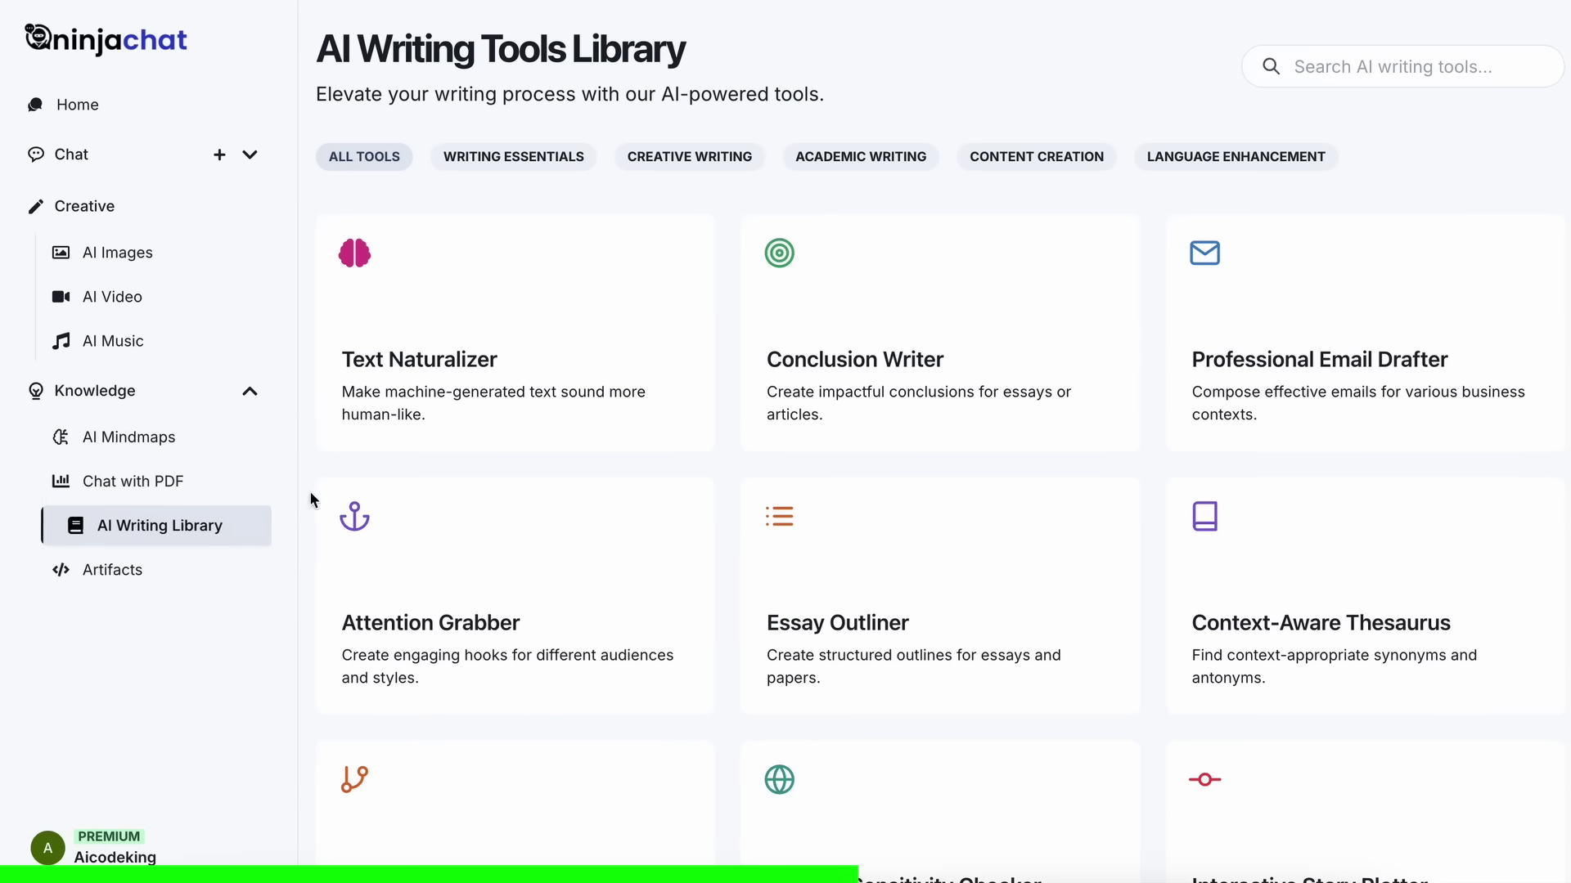
{"action": "scroll", "coordinate": [328, 501], "scroll_direction": "down", "scroll_amount": 12}
{"action": "scroll", "coordinate": [376, 519], "scroll_direction": "up", "scroll_amount": 12}
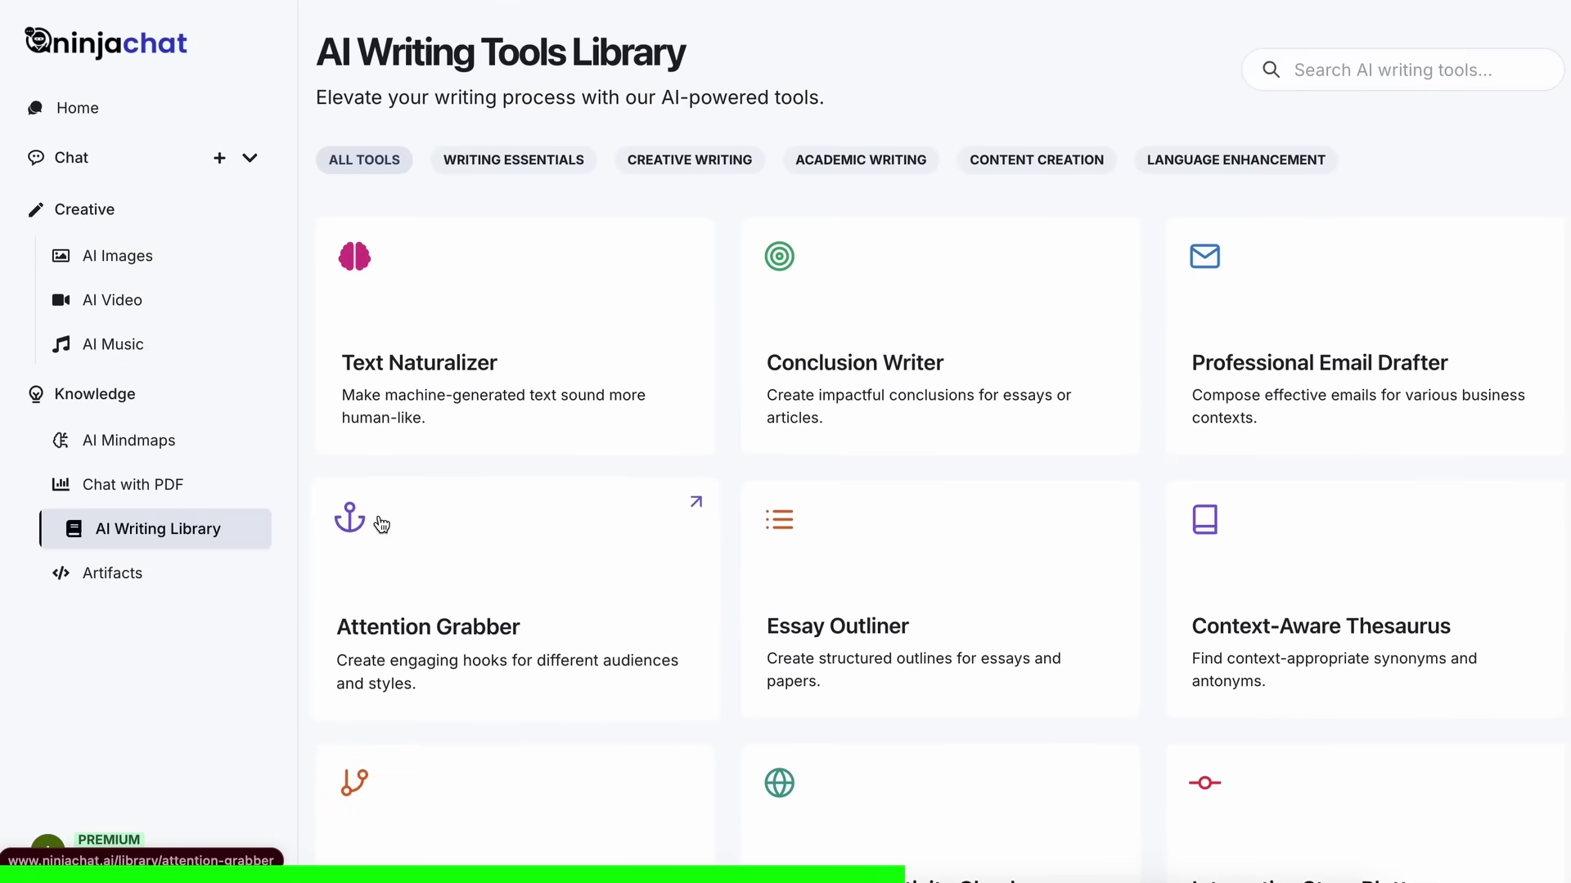
{"action": "left_click", "coordinate": [193, 582]}
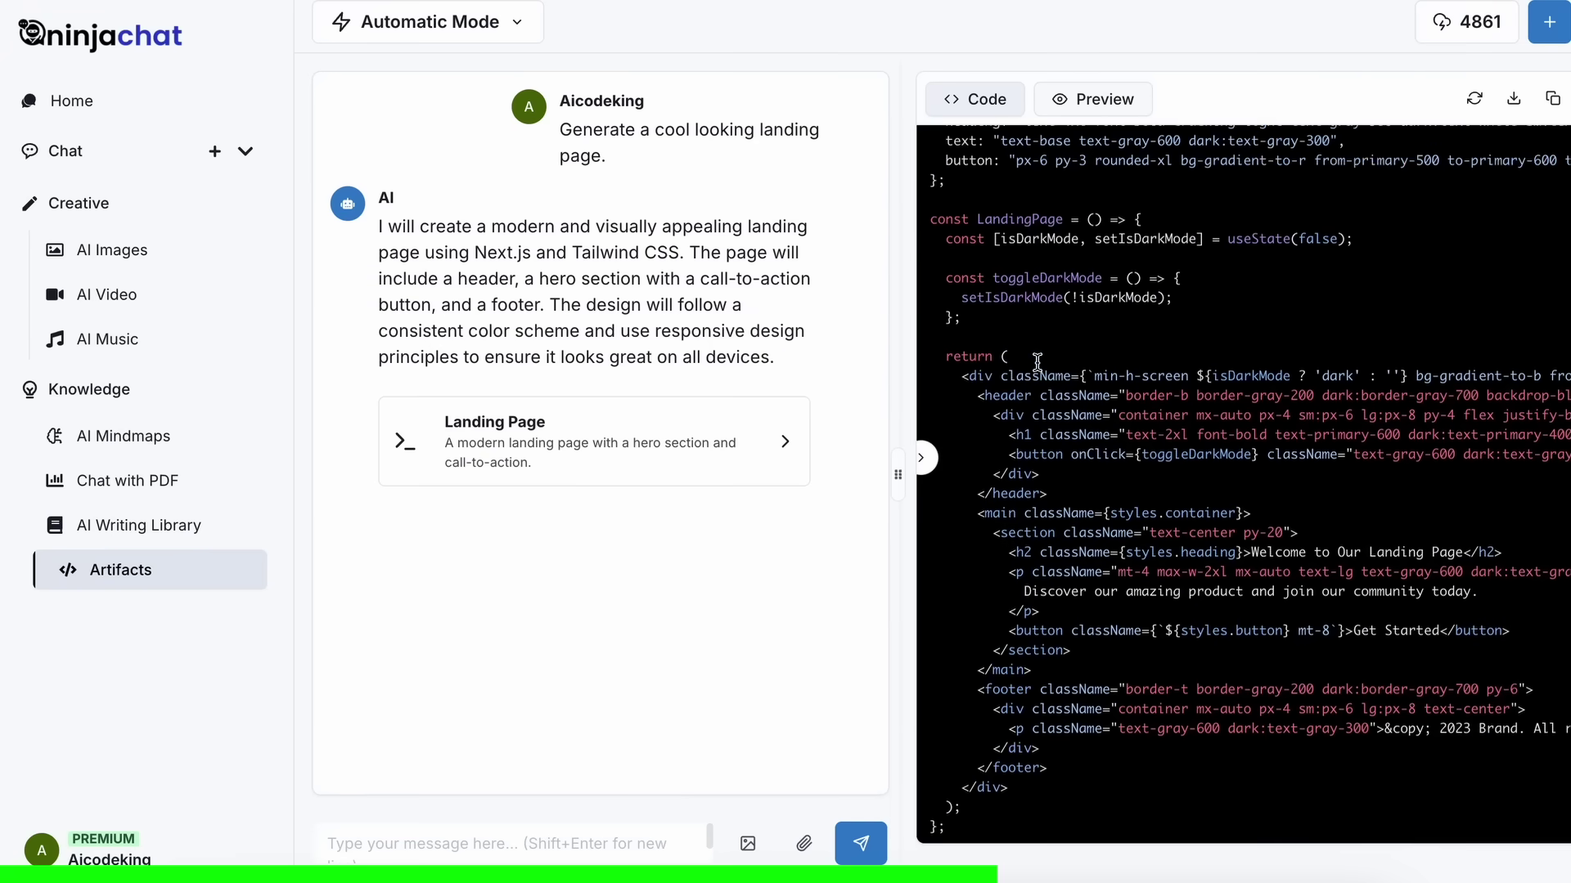
Switch the landing page artifact from code to its rendered Preview
{"action": "left_click", "coordinate": [1079, 100]}
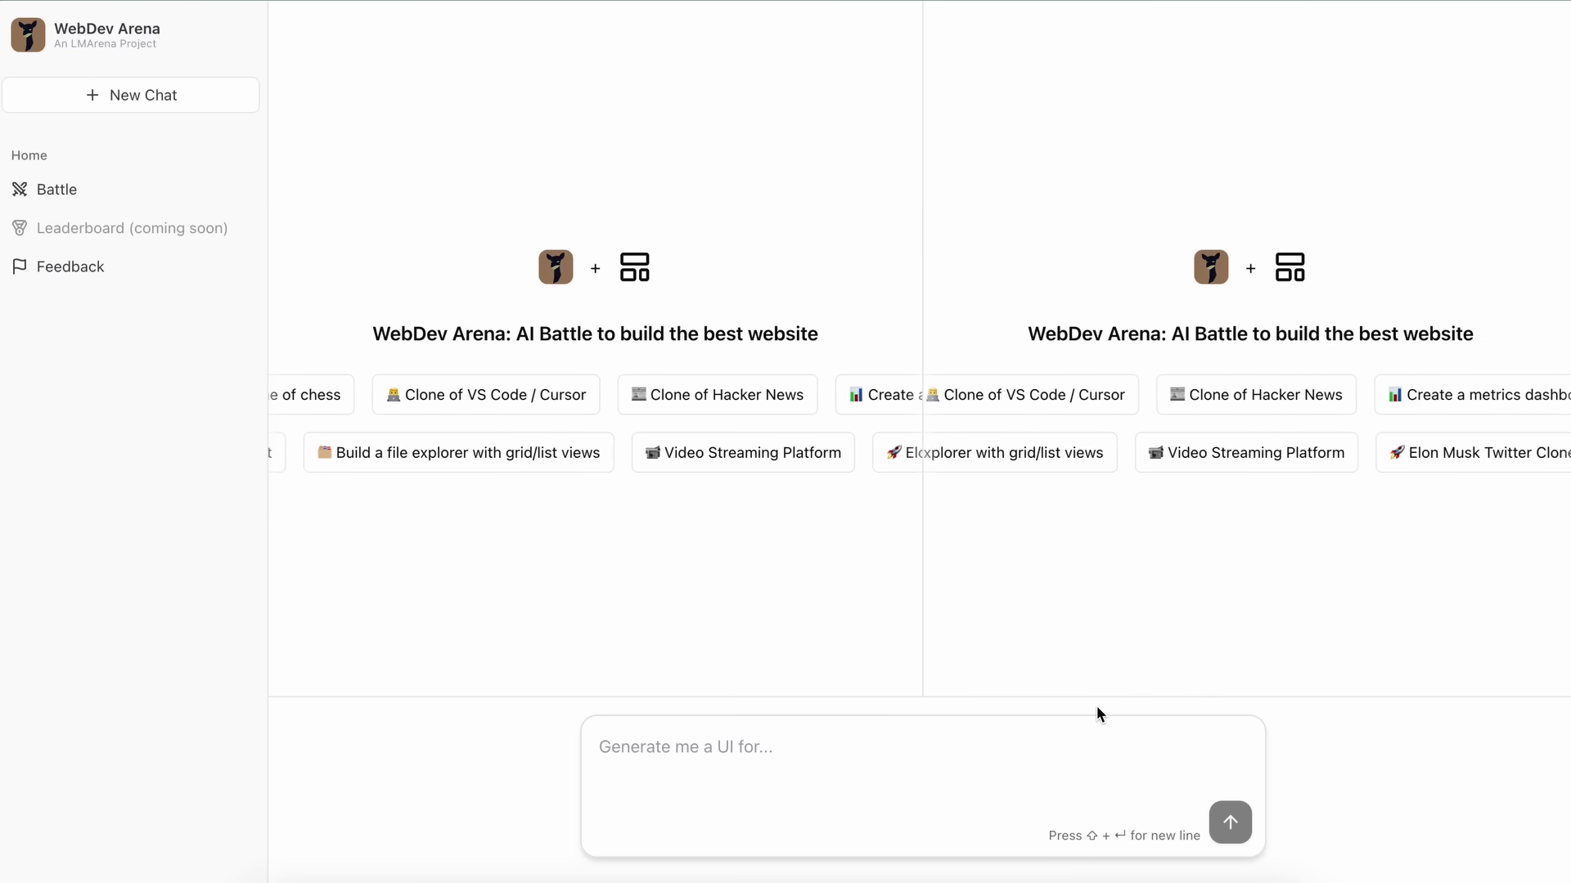
Ask both models to 'Create a water tracker app'
{"action": "left_click", "coordinate": [1067, 745]}
{"action": "type", "text": "Crea"}
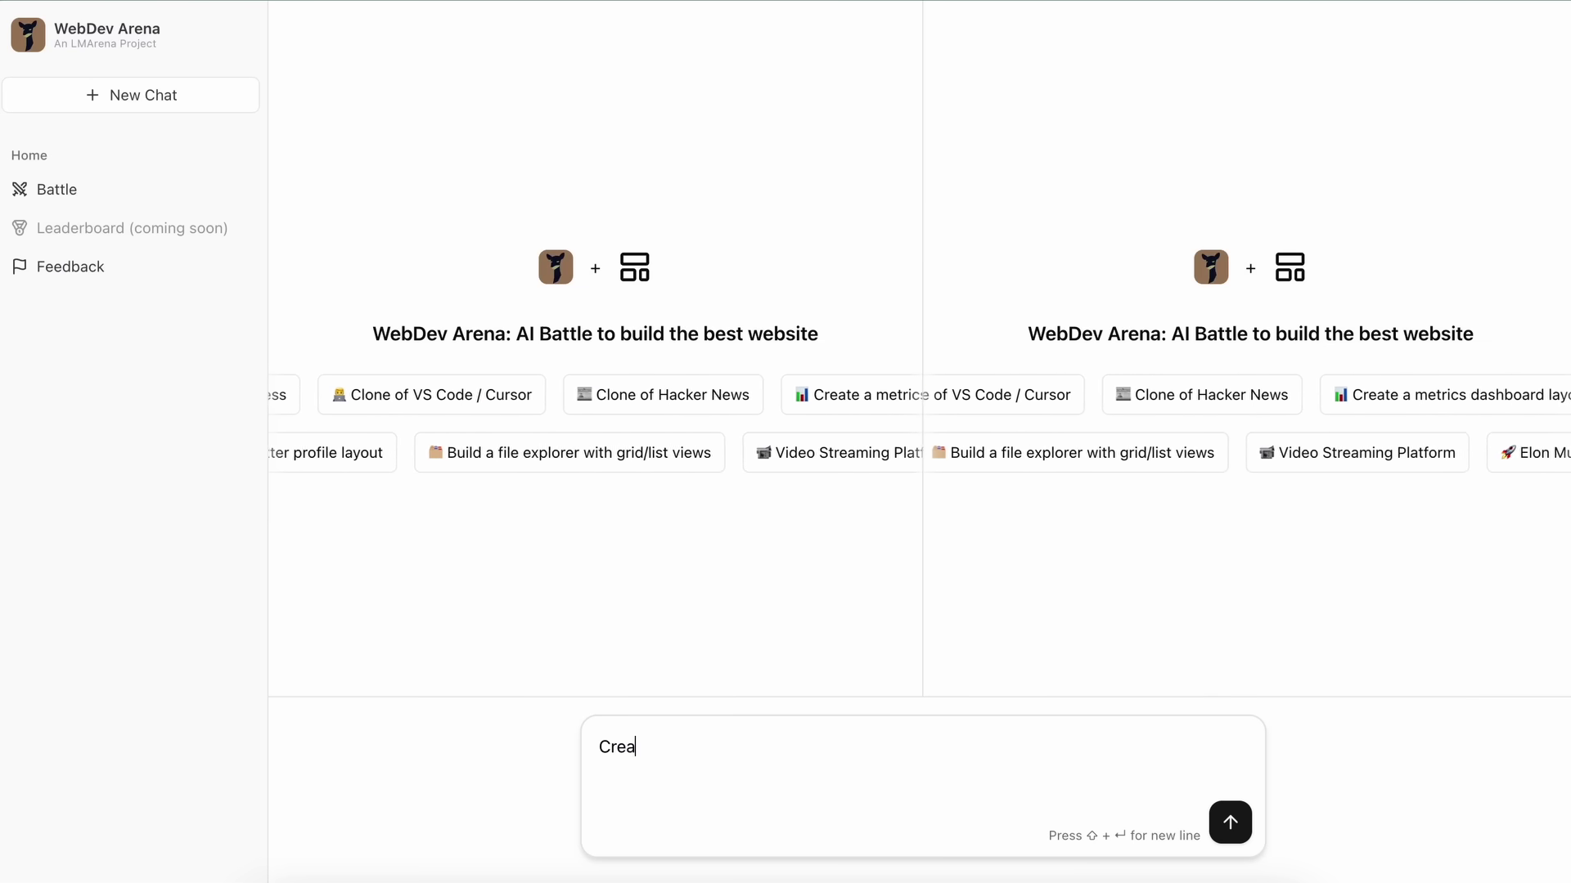
{"action": "type", "text": "te a water tra"}
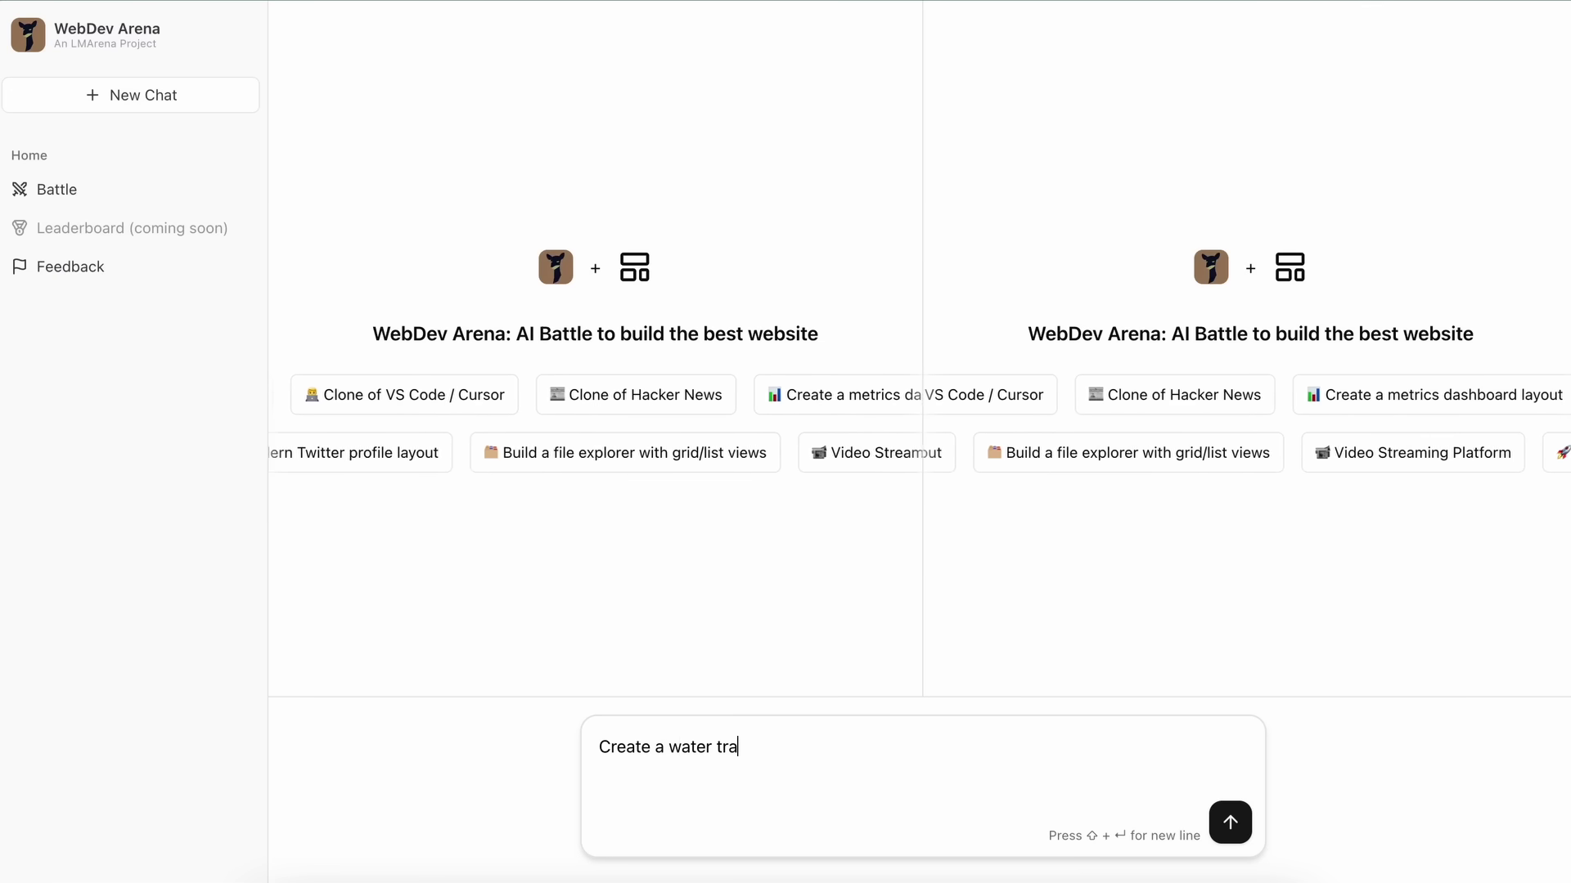
{"action": "type", "text": "cker app"}
{"action": "key", "text": "Return"}
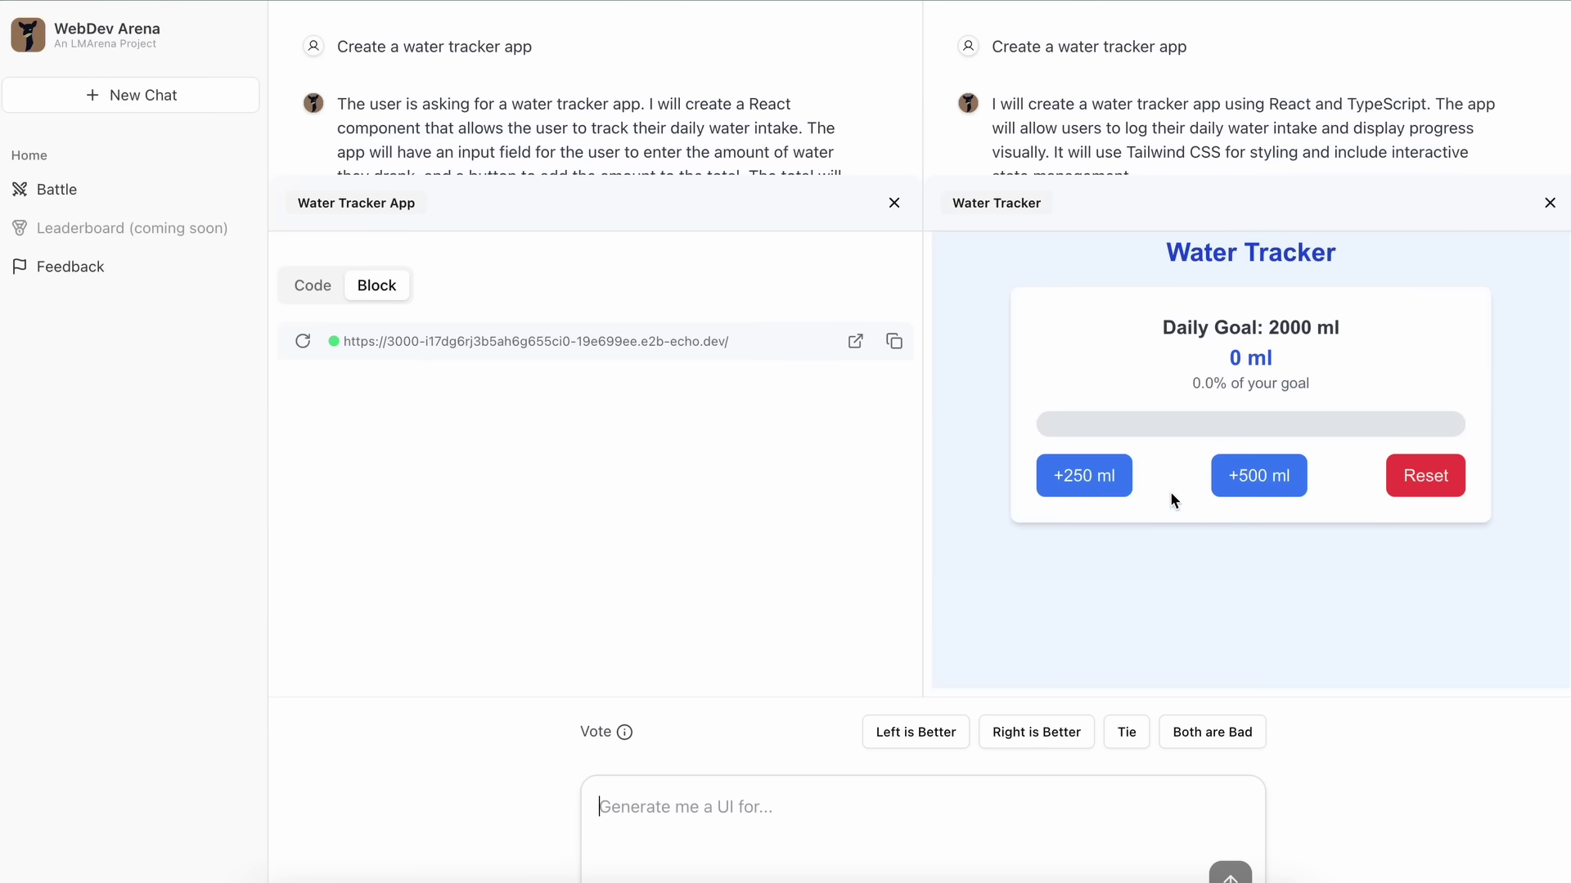
Add two 500 ml servings in the right water tracker
{"action": "scroll", "coordinate": [792, 512], "scroll_direction": "down", "scroll_amount": 3}
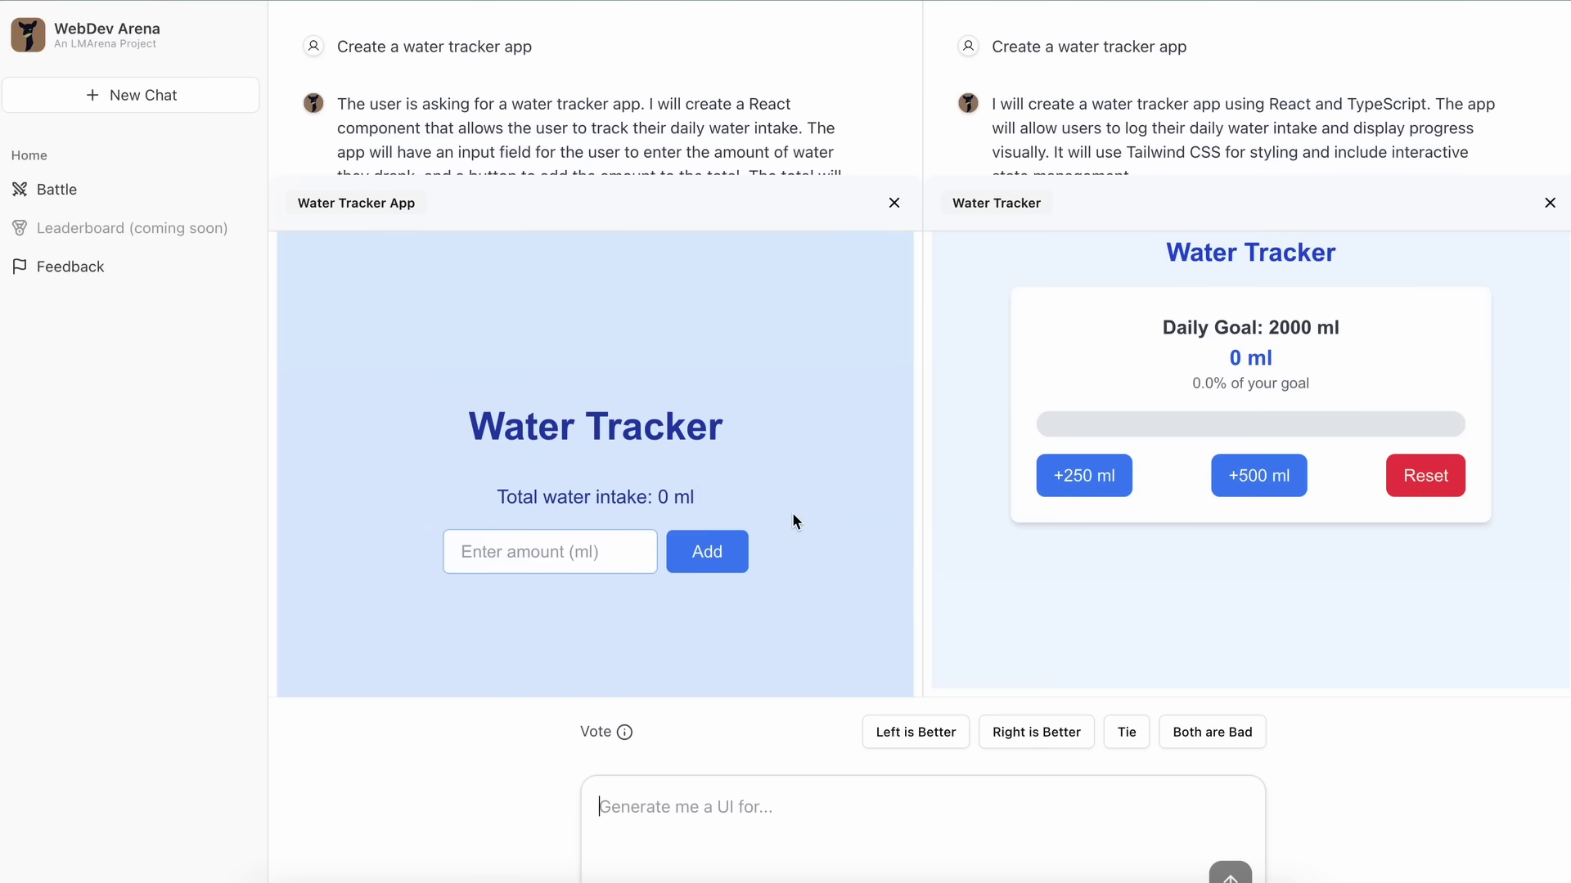
{"action": "left_click", "coordinate": [1264, 483]}
{"action": "left_click", "coordinate": [1264, 483]}
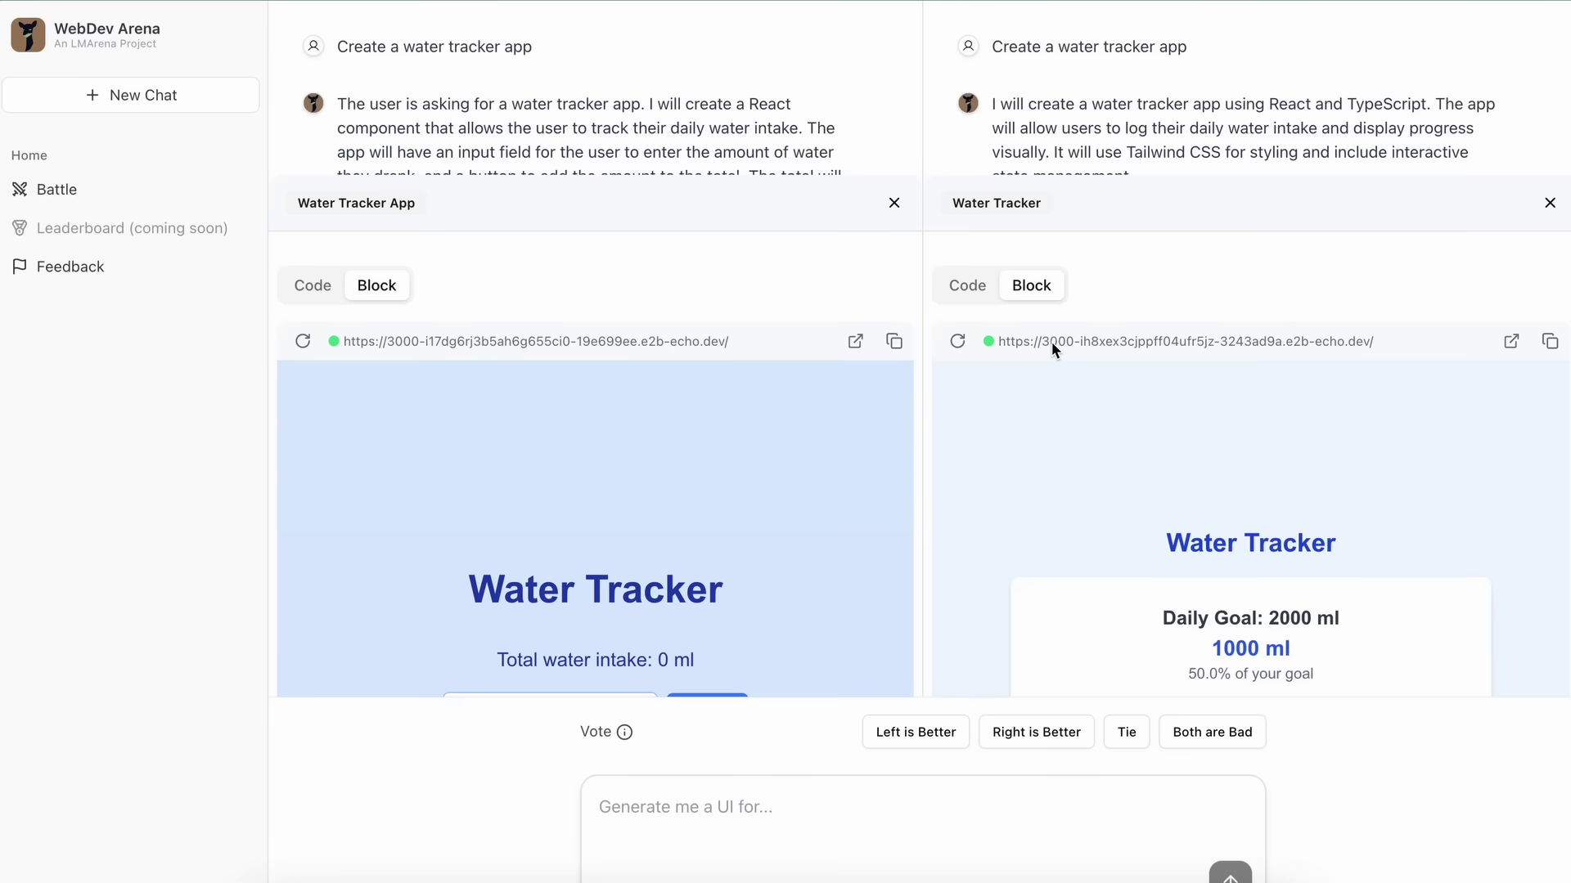
Show both apps' source code, then return both panels to the live previews
{"action": "left_click", "coordinate": [315, 281]}
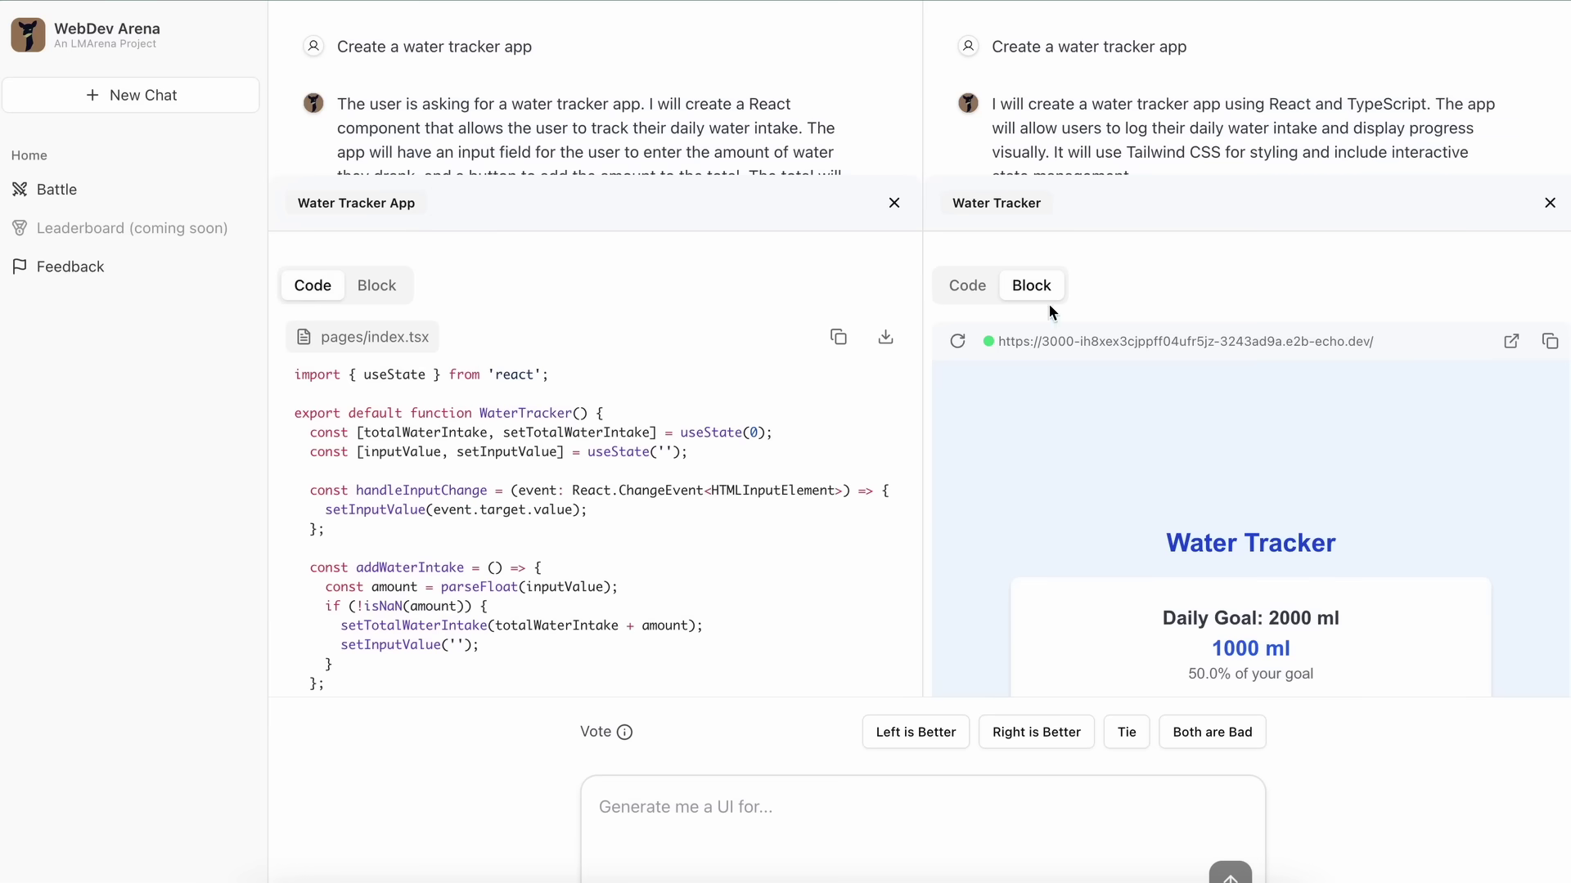
{"action": "left_click", "coordinate": [975, 293]}
{"action": "left_click", "coordinate": [1036, 291]}
{"action": "left_click", "coordinate": [381, 288]}
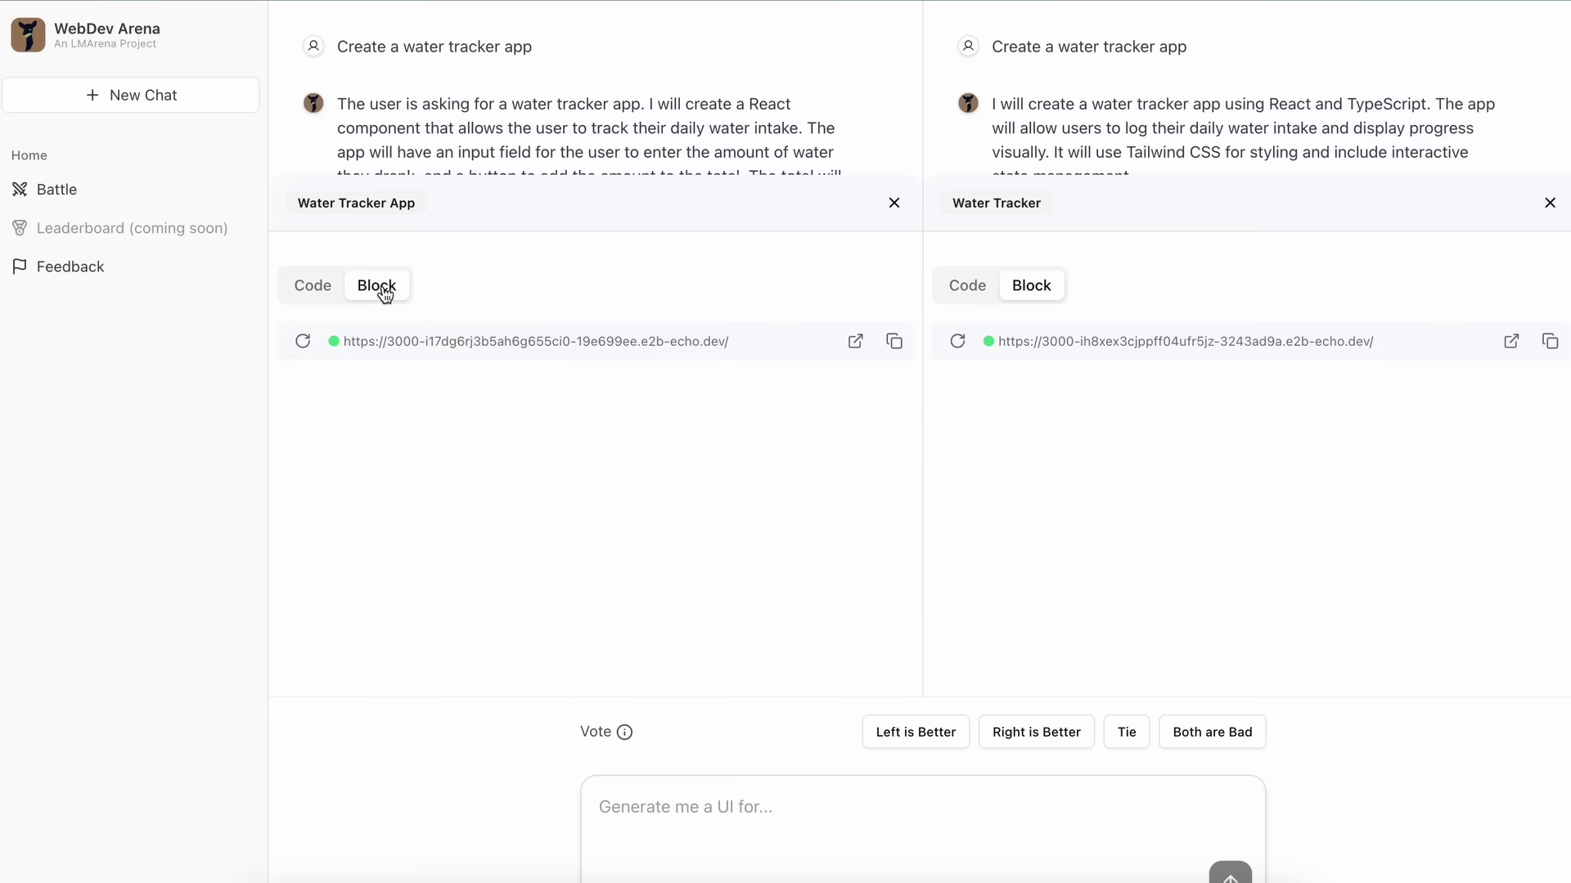
Log 1000 ml again in the right tracker, reaching 50% of the 2000 ml goal
{"action": "scroll", "coordinate": [965, 511], "scroll_direction": "down", "scroll_amount": 3}
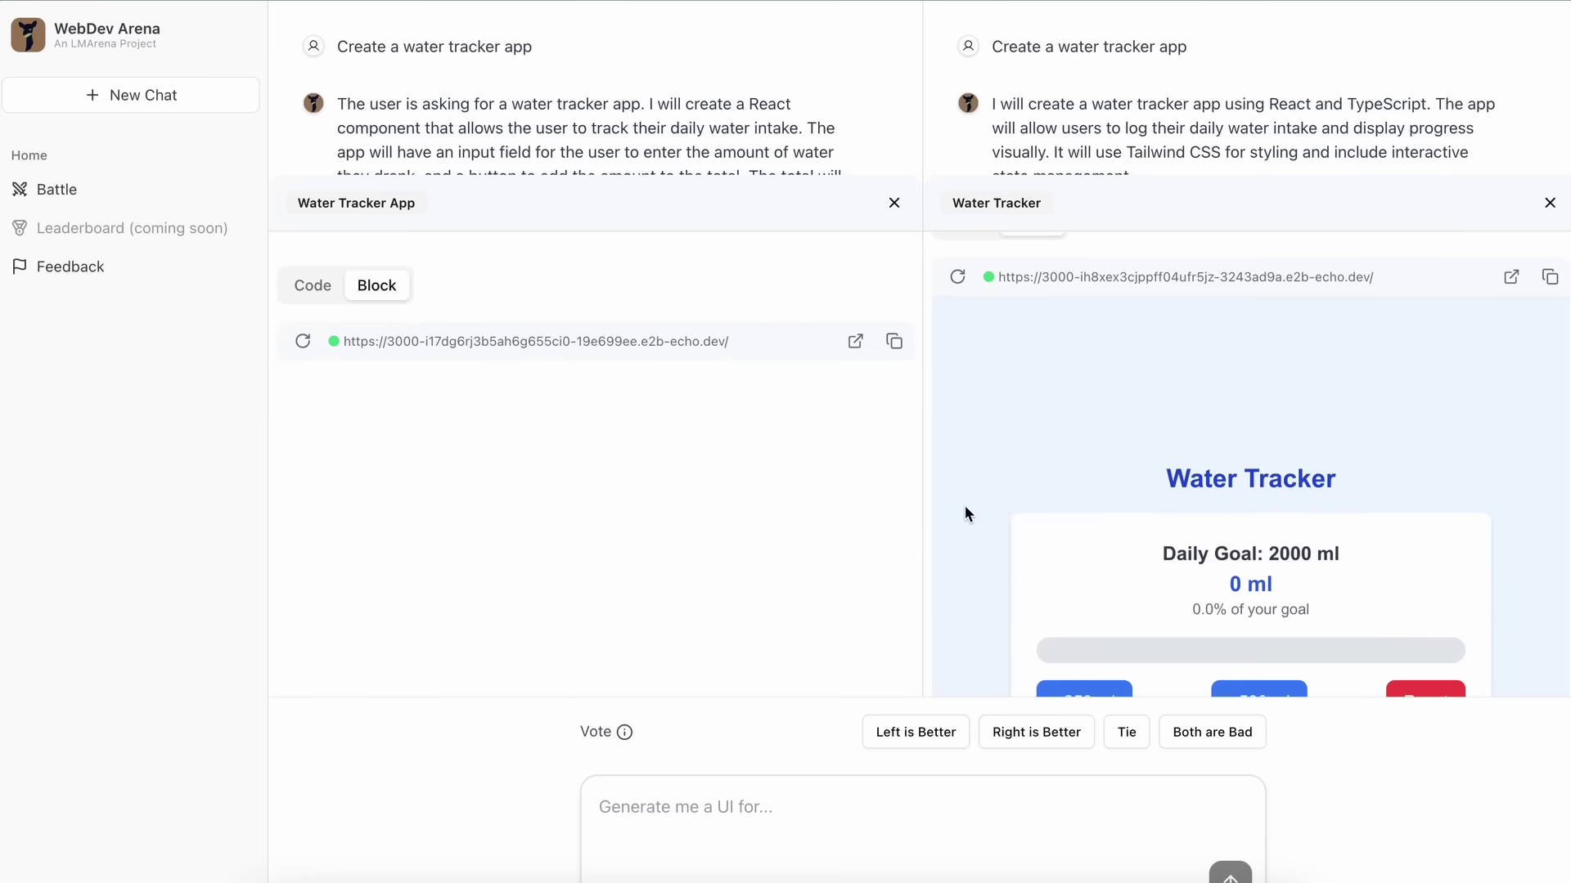
{"action": "scroll", "coordinate": [791, 515], "scroll_direction": "down", "scroll_amount": 3}
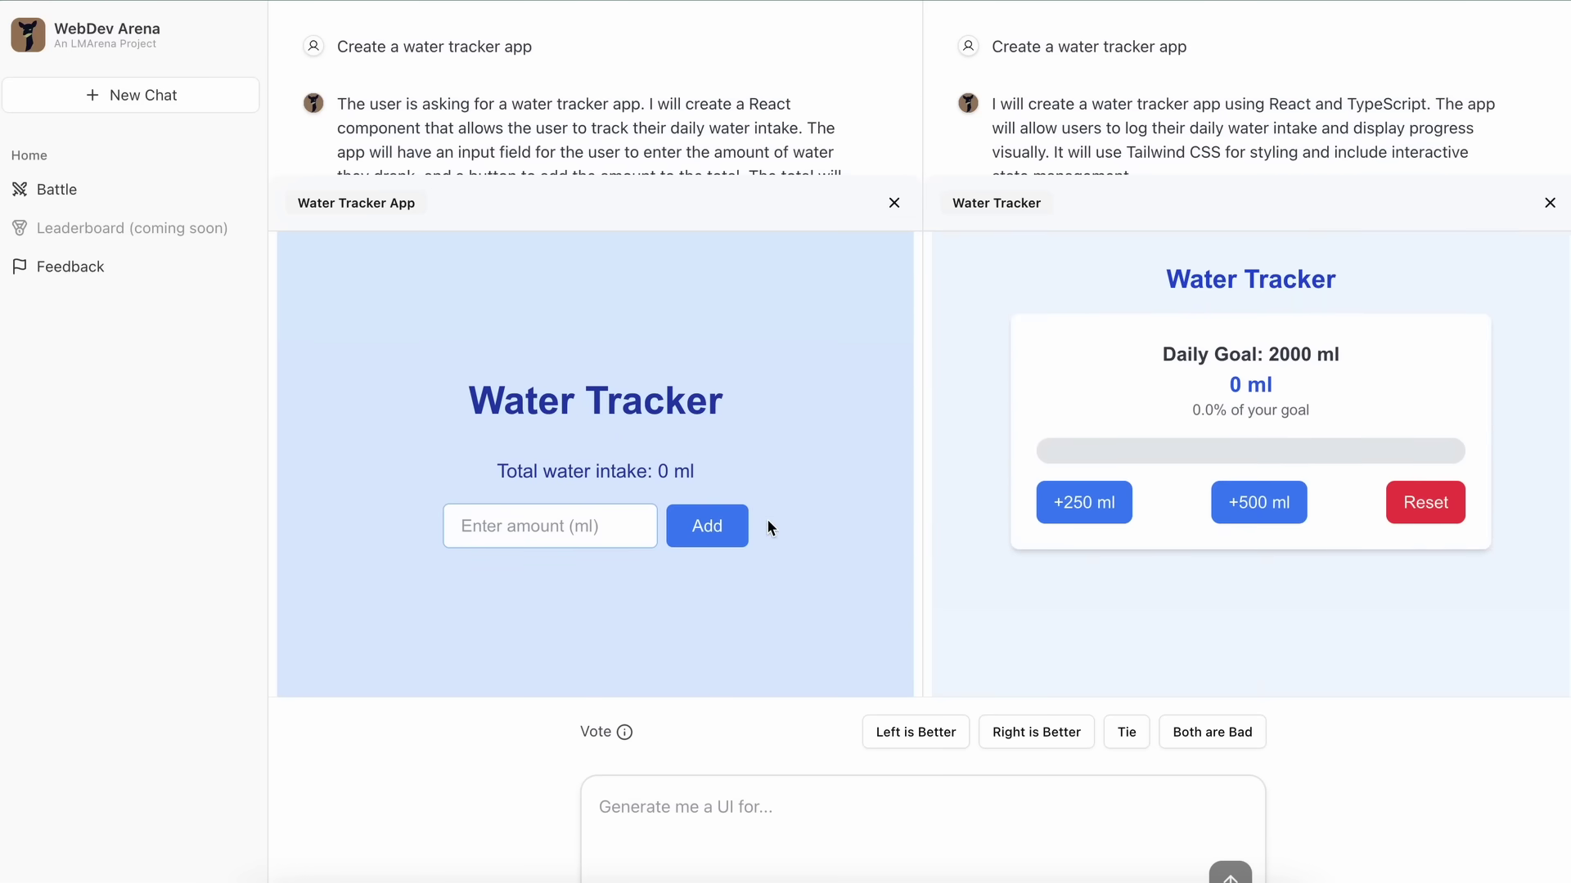
{"action": "left_click", "coordinate": [1238, 506]}
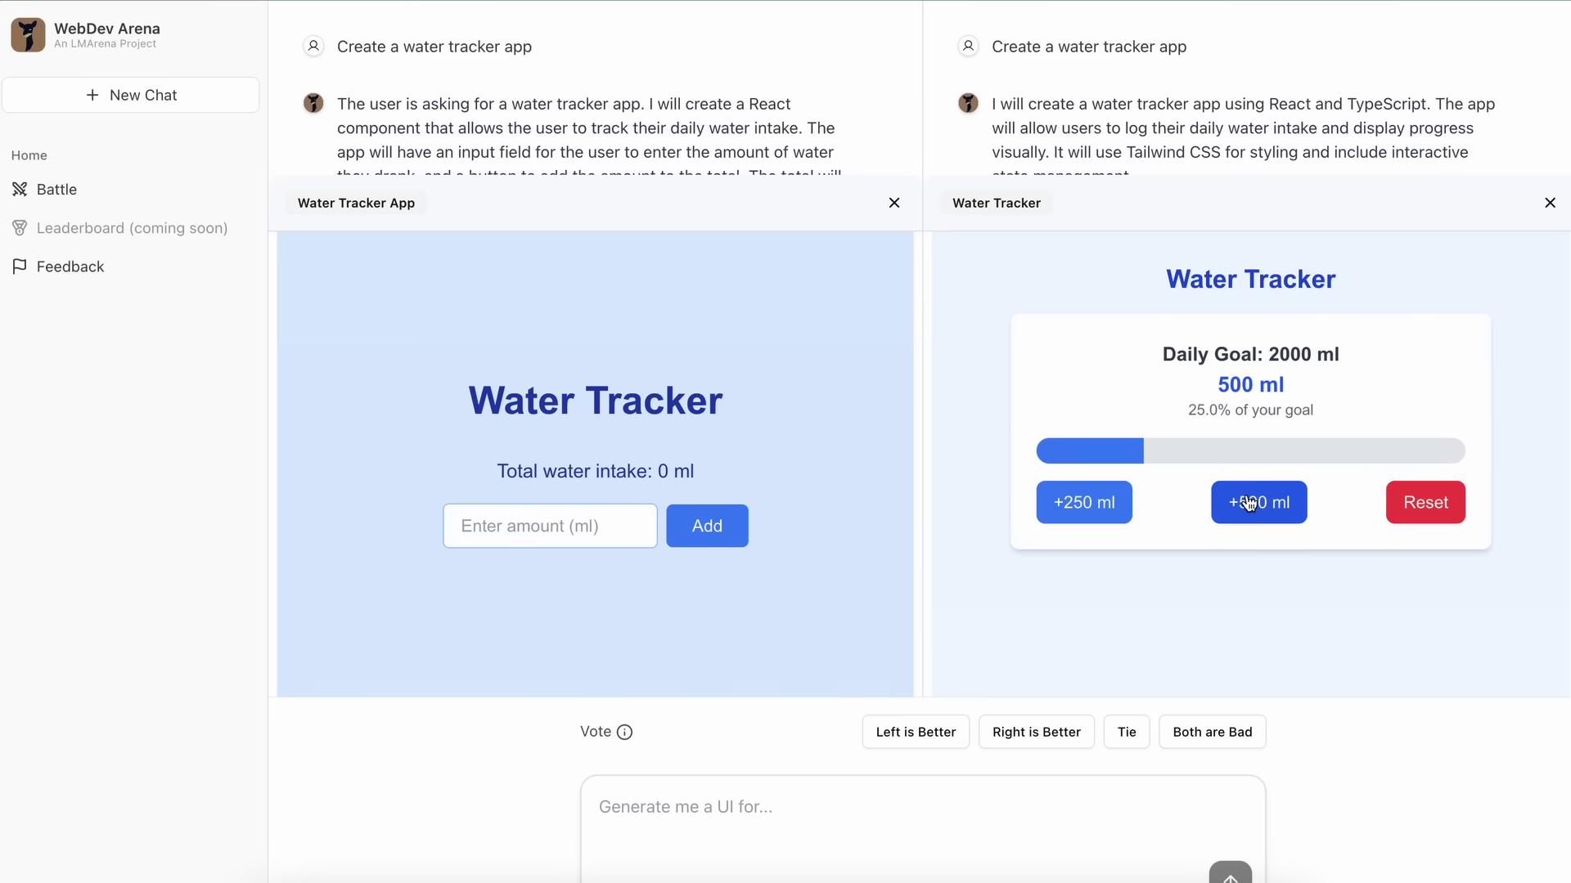
{"action": "left_click", "coordinate": [1238, 507]}
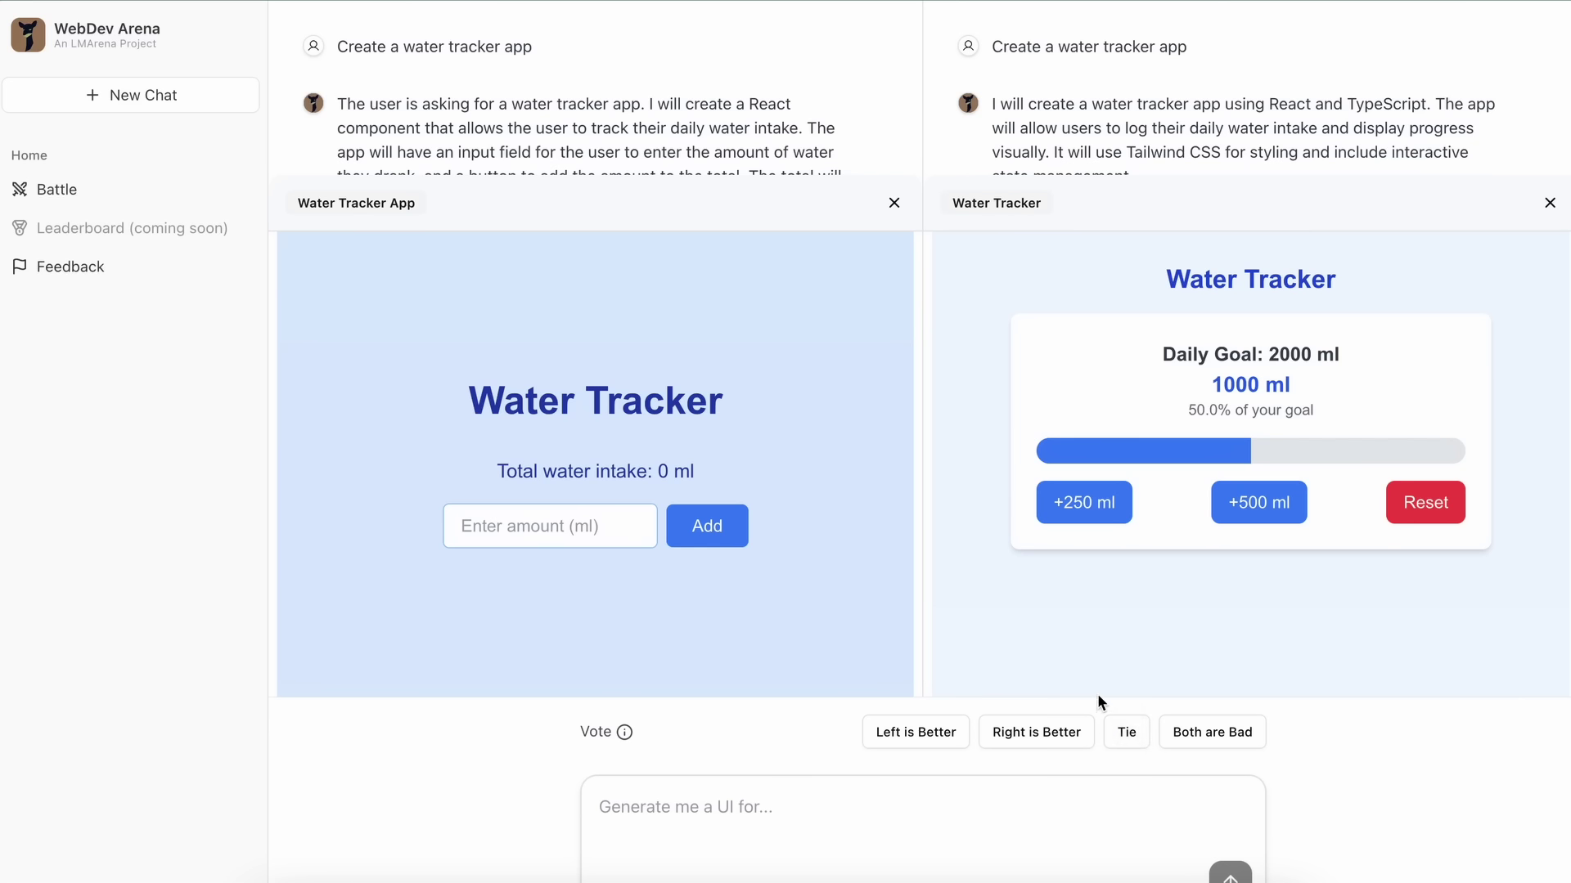
Ask both models to 'Make the colors red'
{"action": "left_click", "coordinate": [1008, 796]}
{"action": "type", "text": "Make the colors re"}
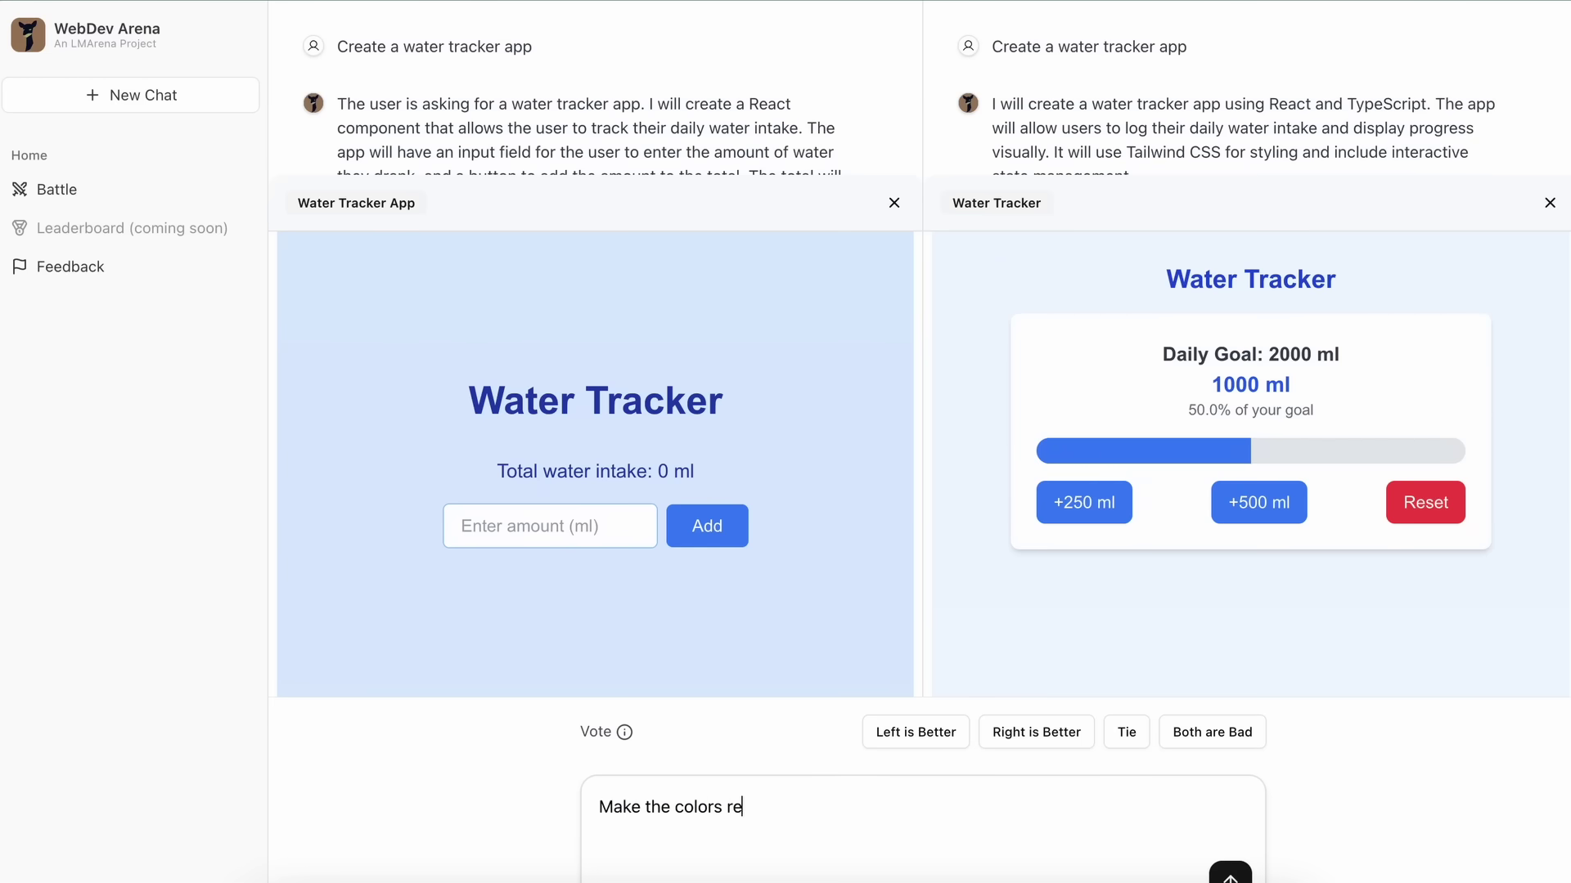
{"action": "key", "text": "Return"}
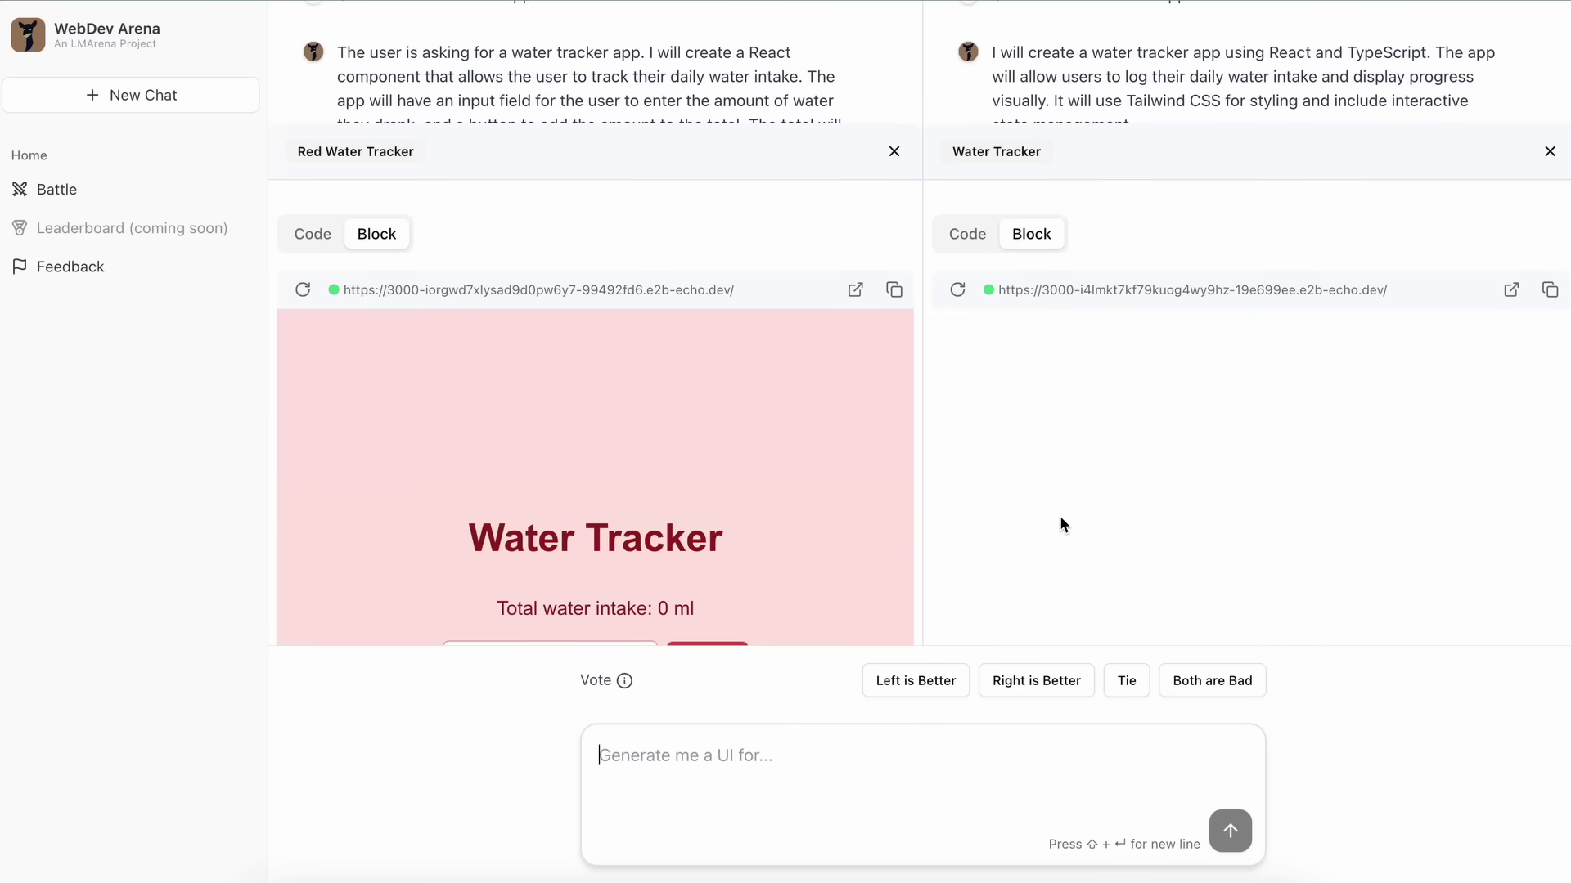
Log 1000 ml in the red right-hand tracker, reaching 50% of its 2000 ml goal
{"action": "scroll", "coordinate": [807, 507], "scroll_direction": "down", "scroll_amount": 2}
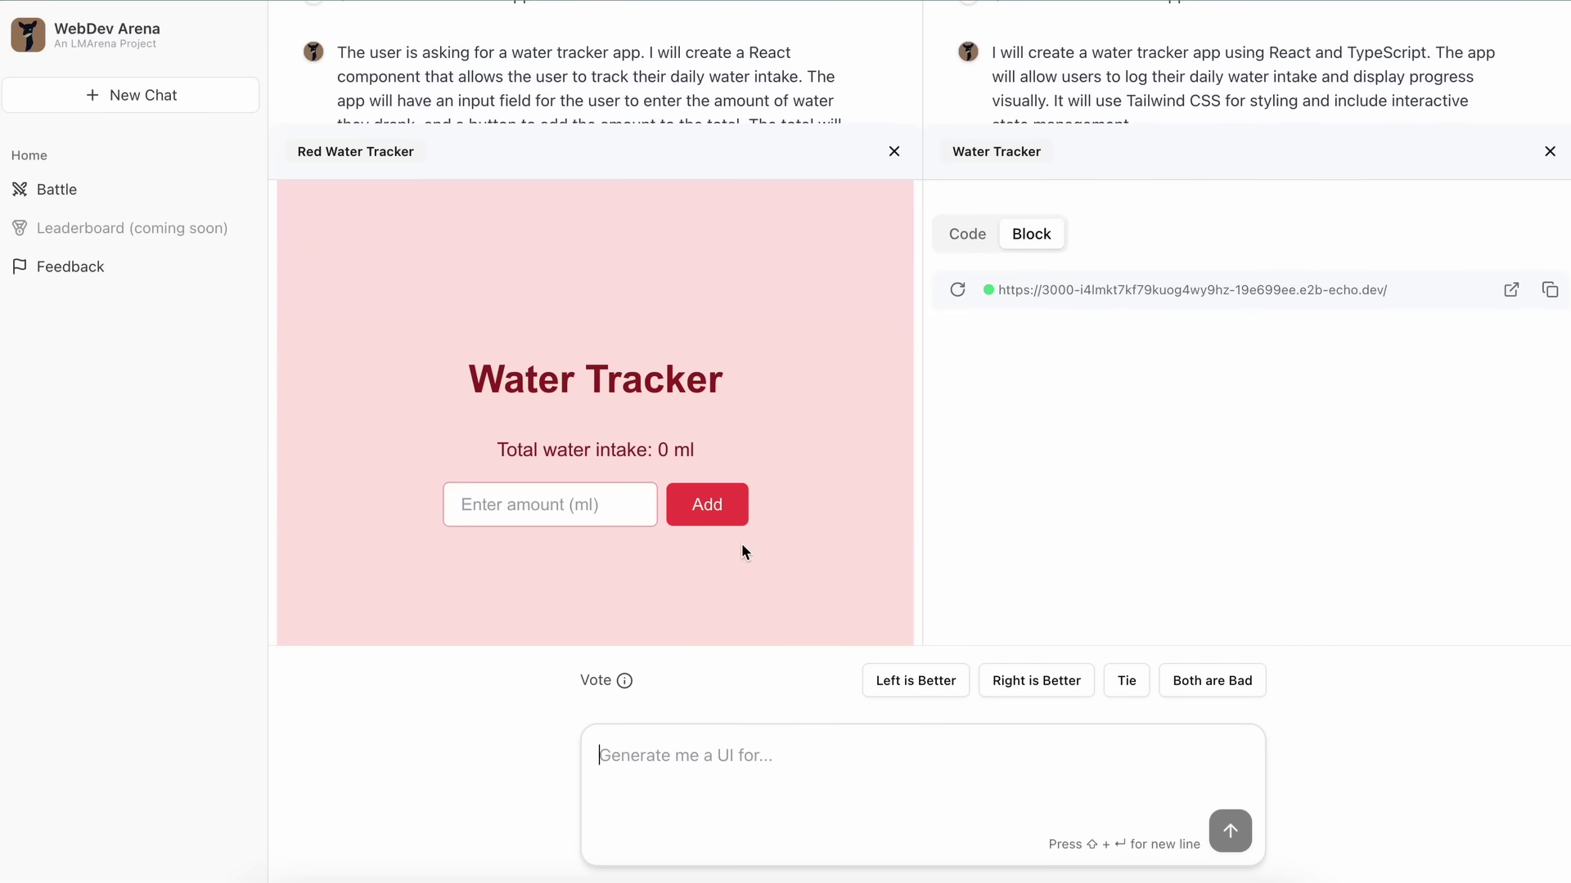
{"action": "scroll", "coordinate": [1227, 491], "scroll_direction": "down", "scroll_amount": 3}
{"action": "left_click", "coordinate": [1242, 511]}
{"action": "left_click", "coordinate": [1256, 514]}
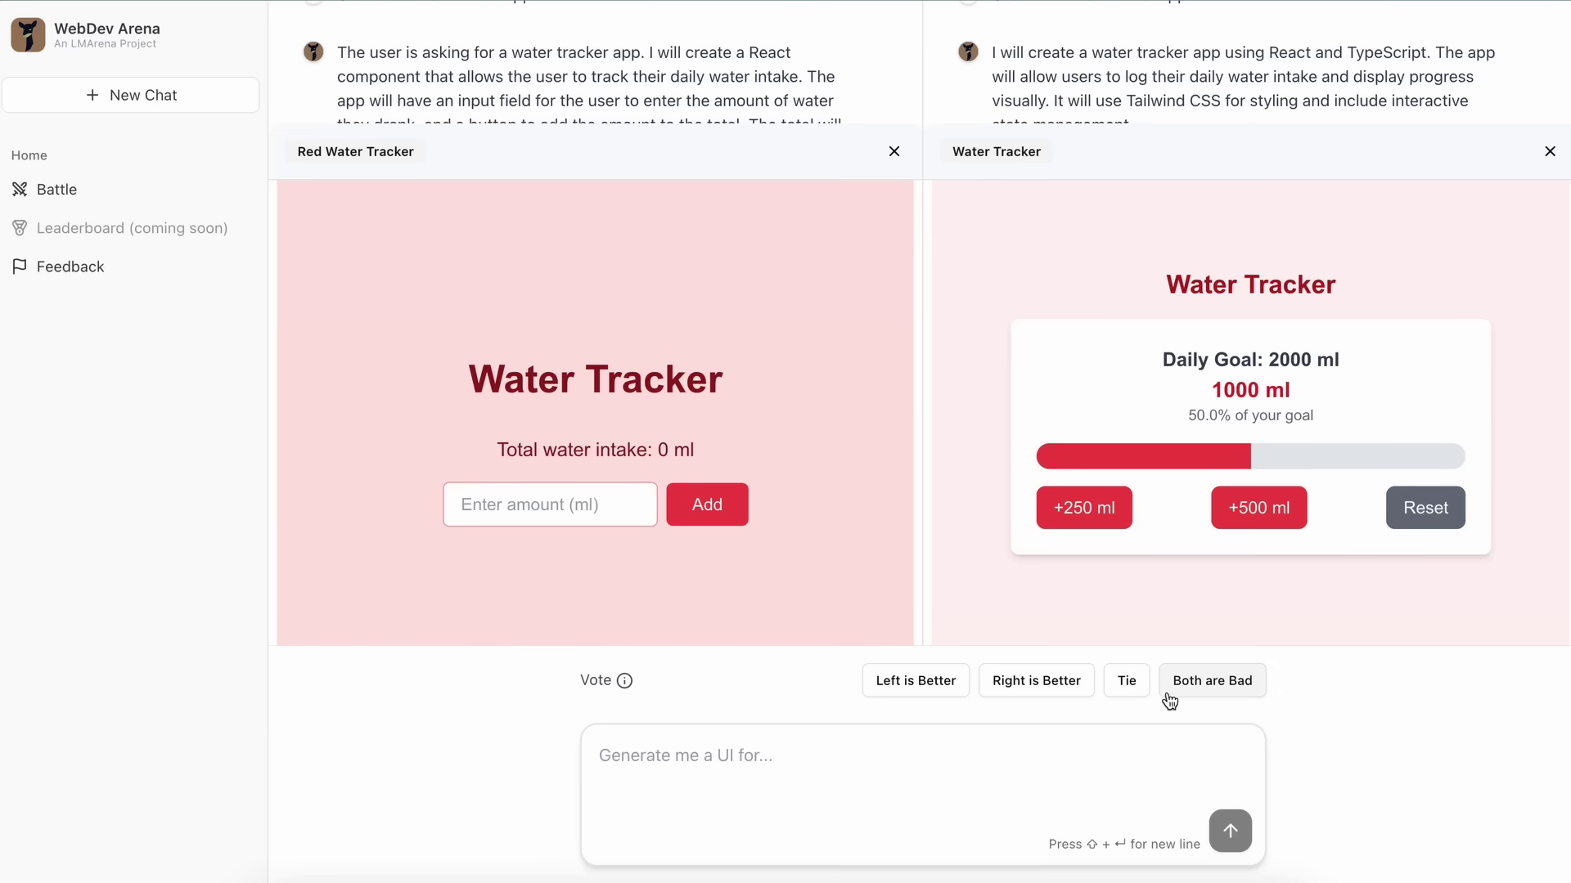
Vote Right is Better, revealing gpt-4o-2024-11-20 beat gemini-exp-1206
{"action": "left_click", "coordinate": [1030, 697]}
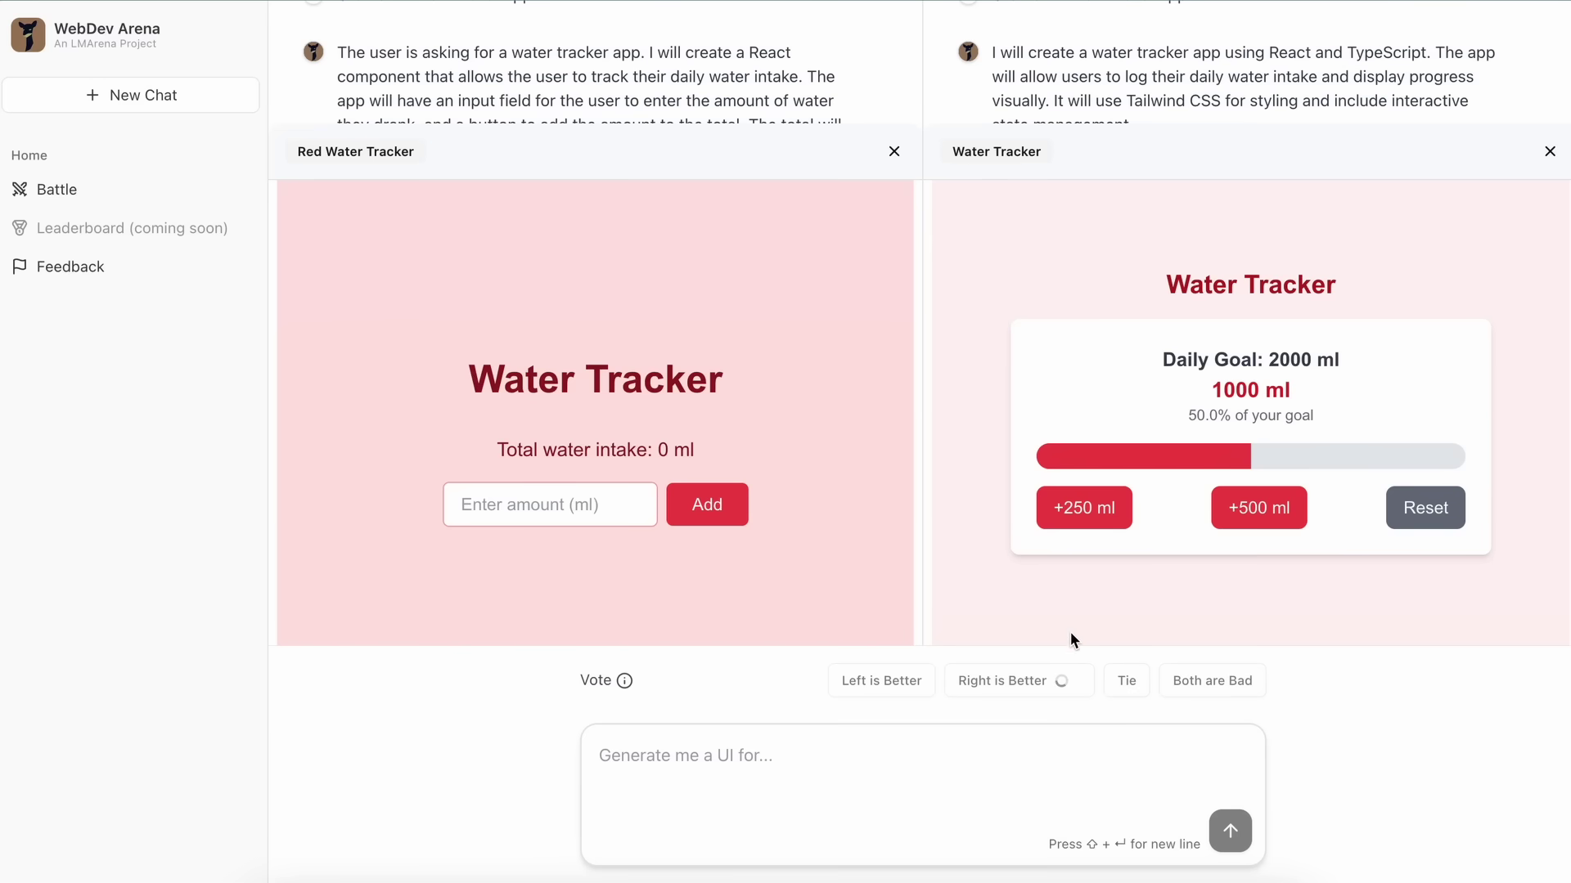
{"action": "scroll", "coordinate": [1384, 743], "scroll_direction": "up", "scroll_amount": 1}
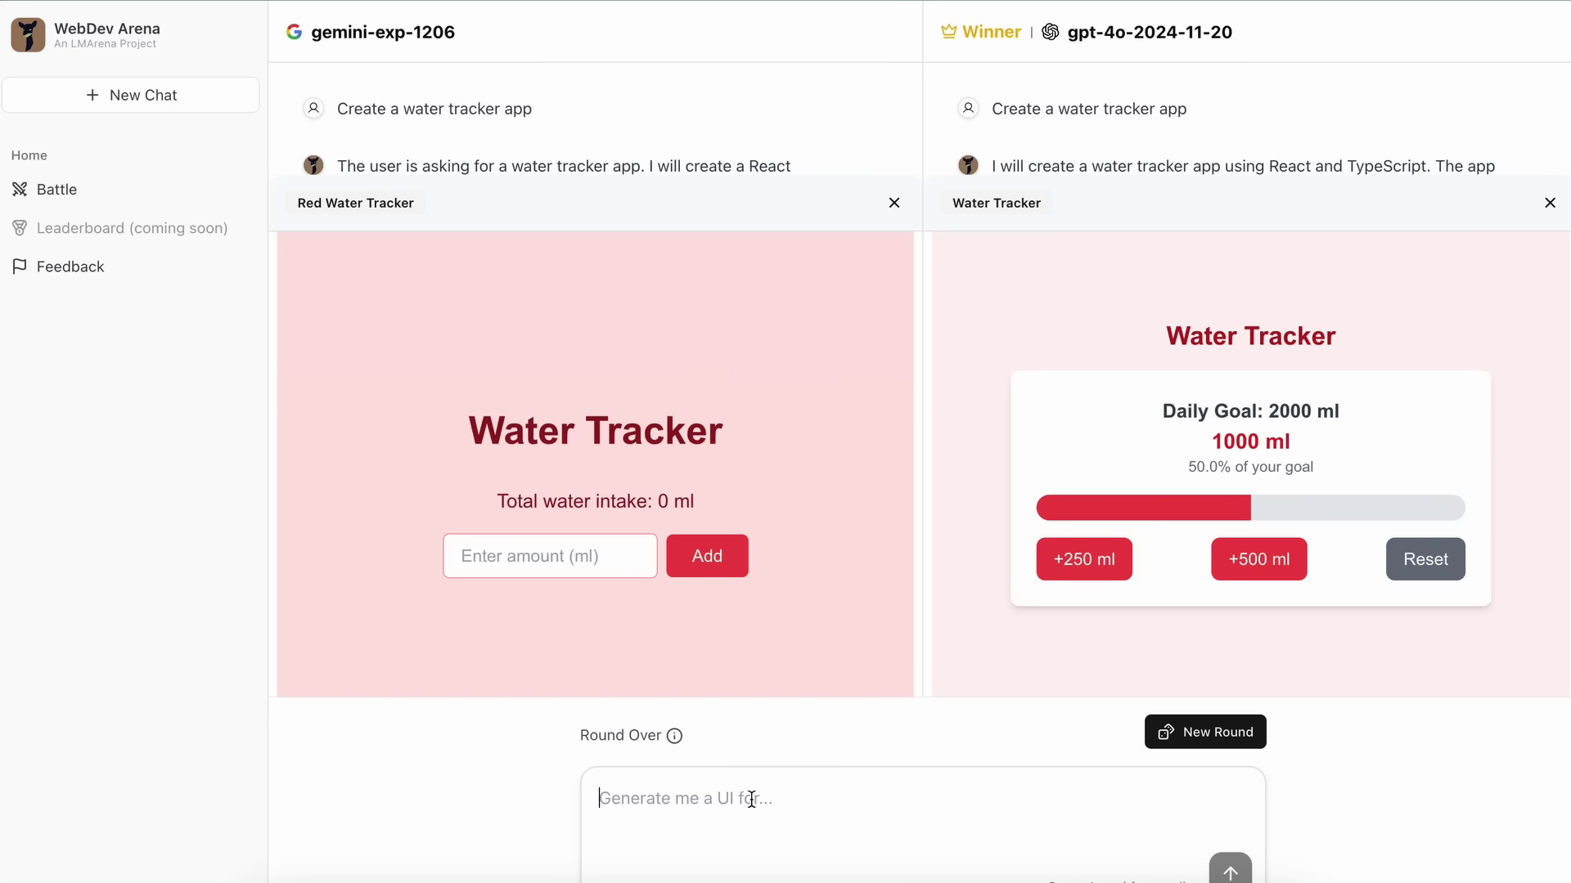
Ask both models to add a 'King' heading and show the right app's code
{"action": "type", "text": "Add a heading"}
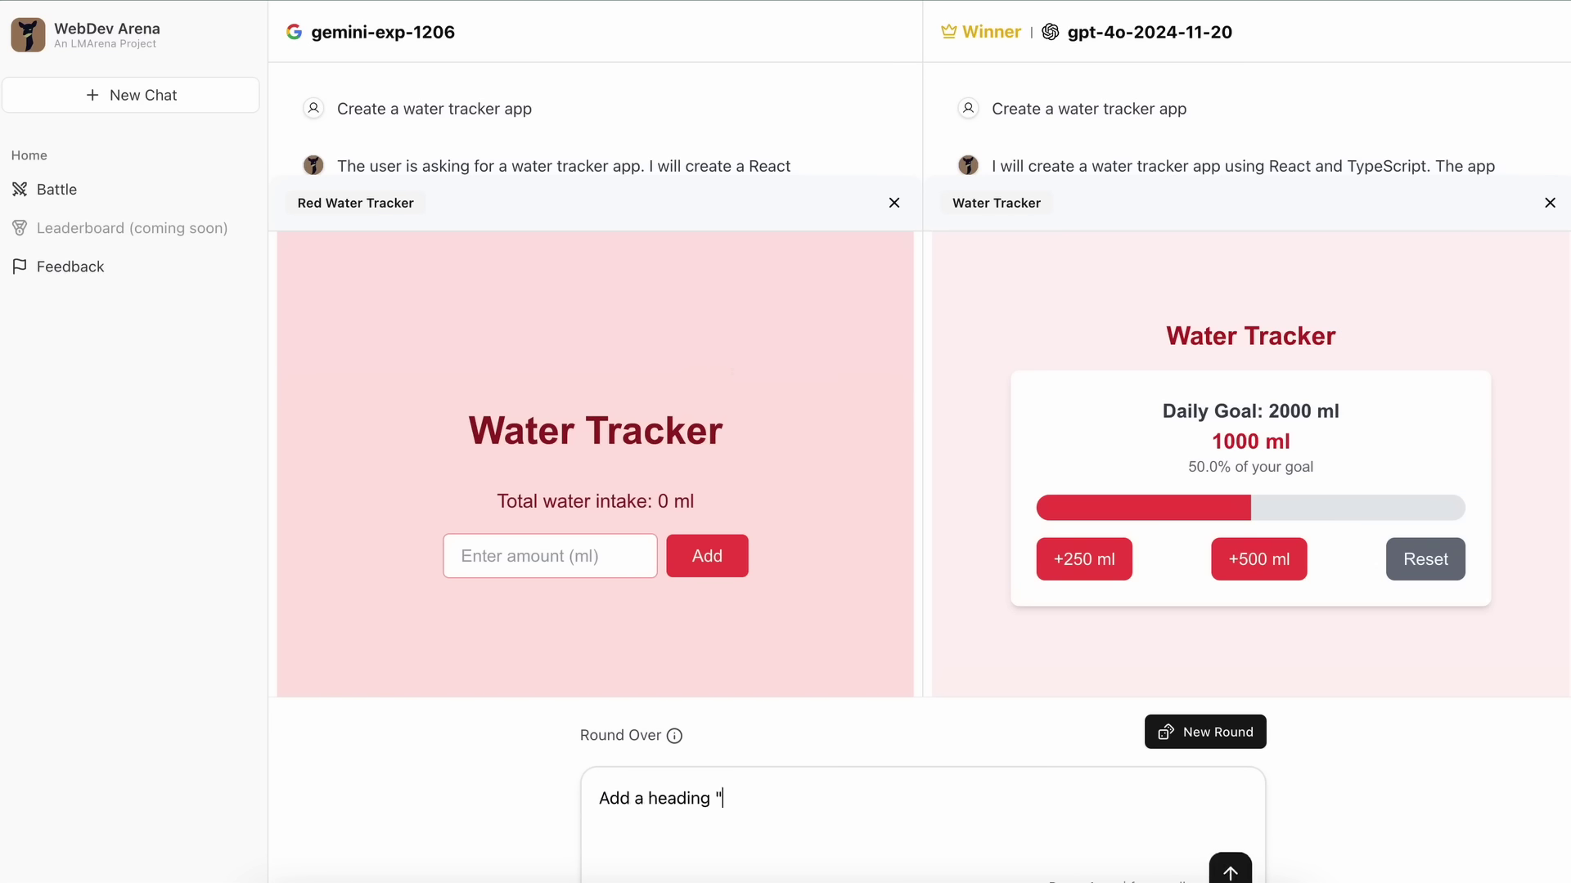
{"action": "type", "text": "\""}
{"action": "key", "text": "Return"}
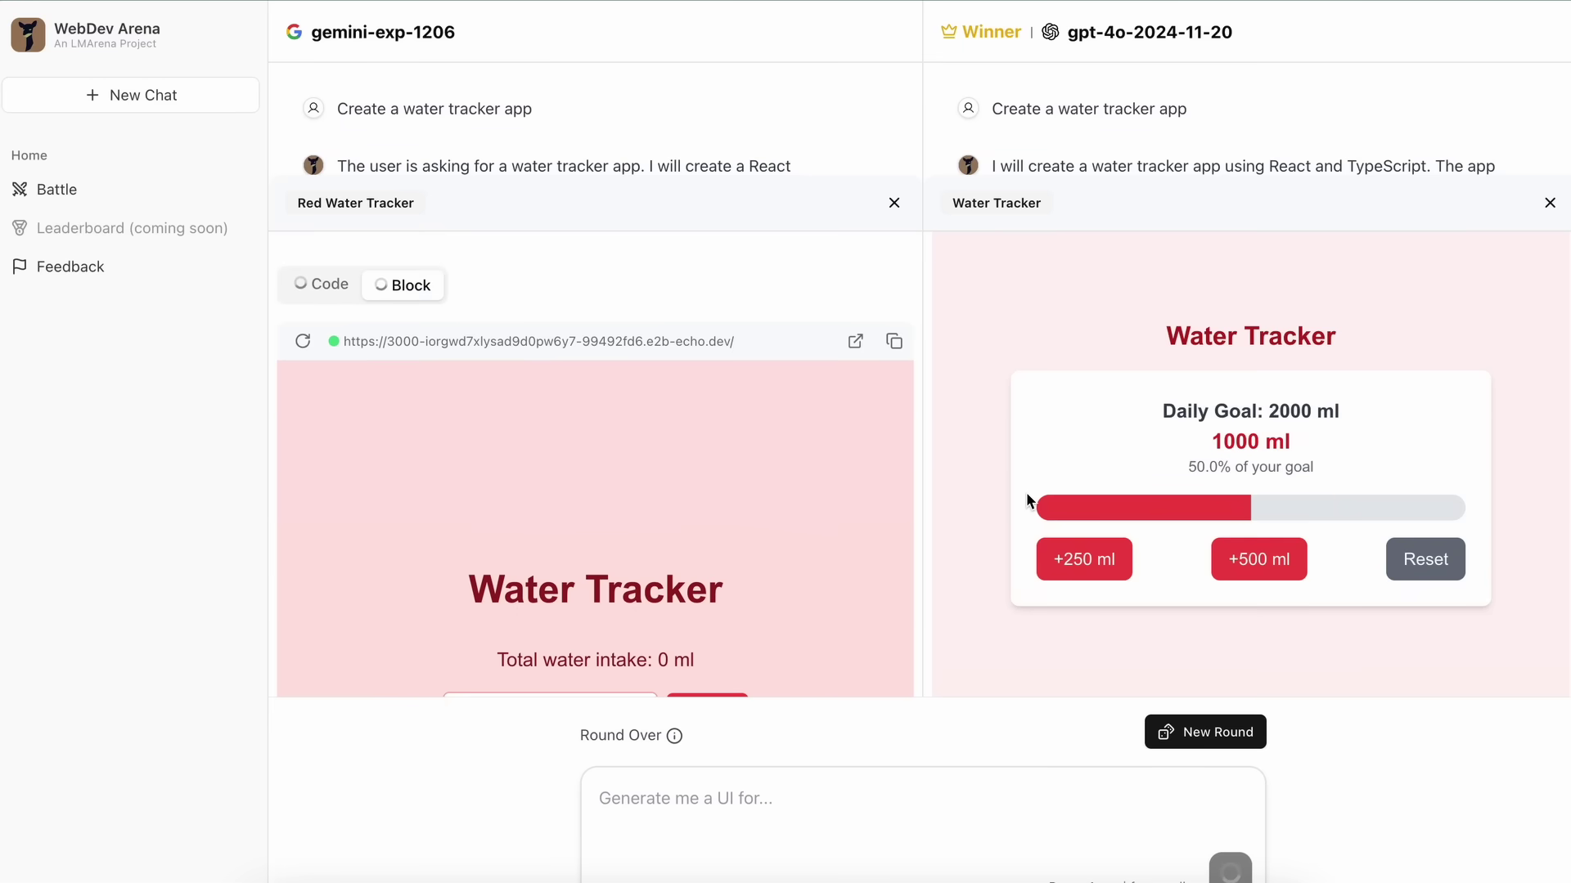
{"action": "left_click", "coordinate": [983, 287]}
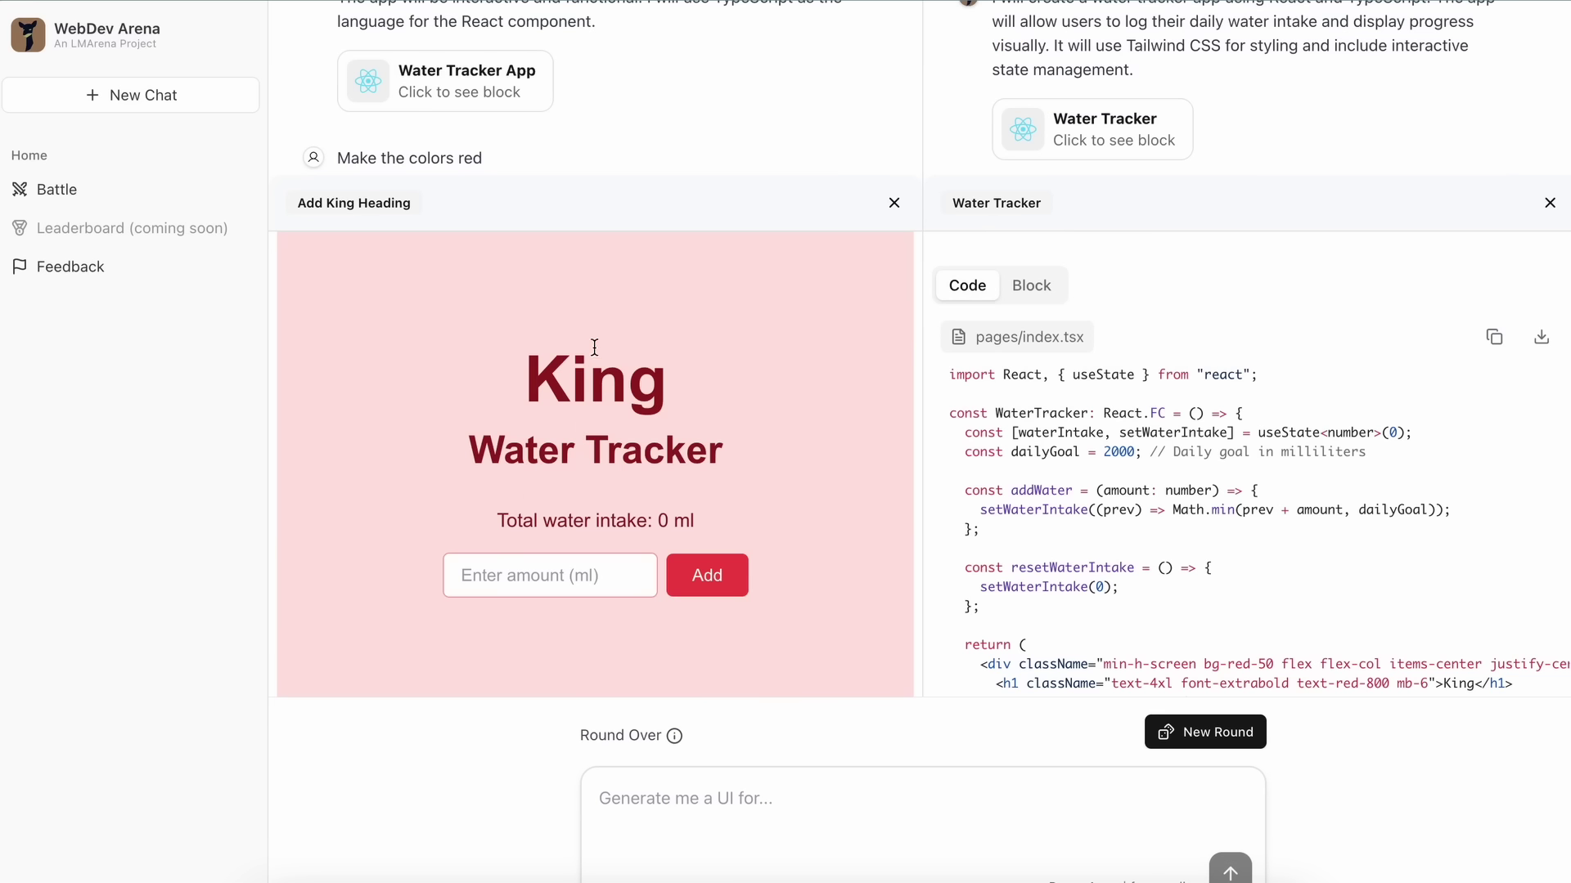
Select and inspect the King heading text in the source code
{"action": "double_click", "coordinate": [594, 377]}
{"action": "left_click", "coordinate": [658, 370]}
{"action": "scroll", "coordinate": [694, 537], "scroll_direction": "up", "scroll_amount": 3}
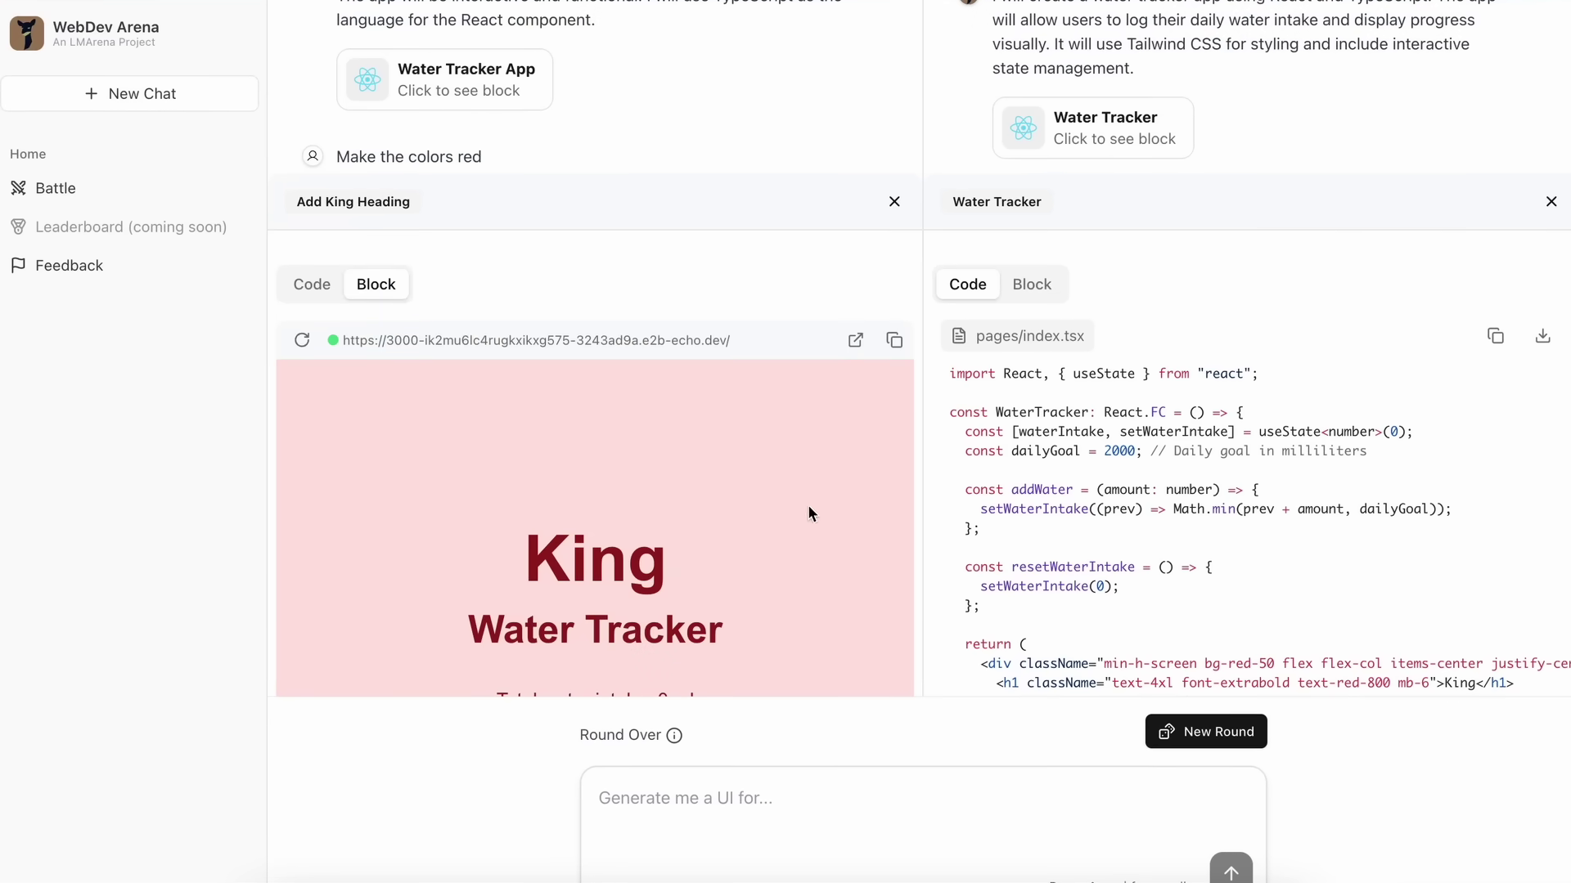
{"action": "scroll", "coordinate": [782, 538], "scroll_direction": "down", "scroll_amount": 1}
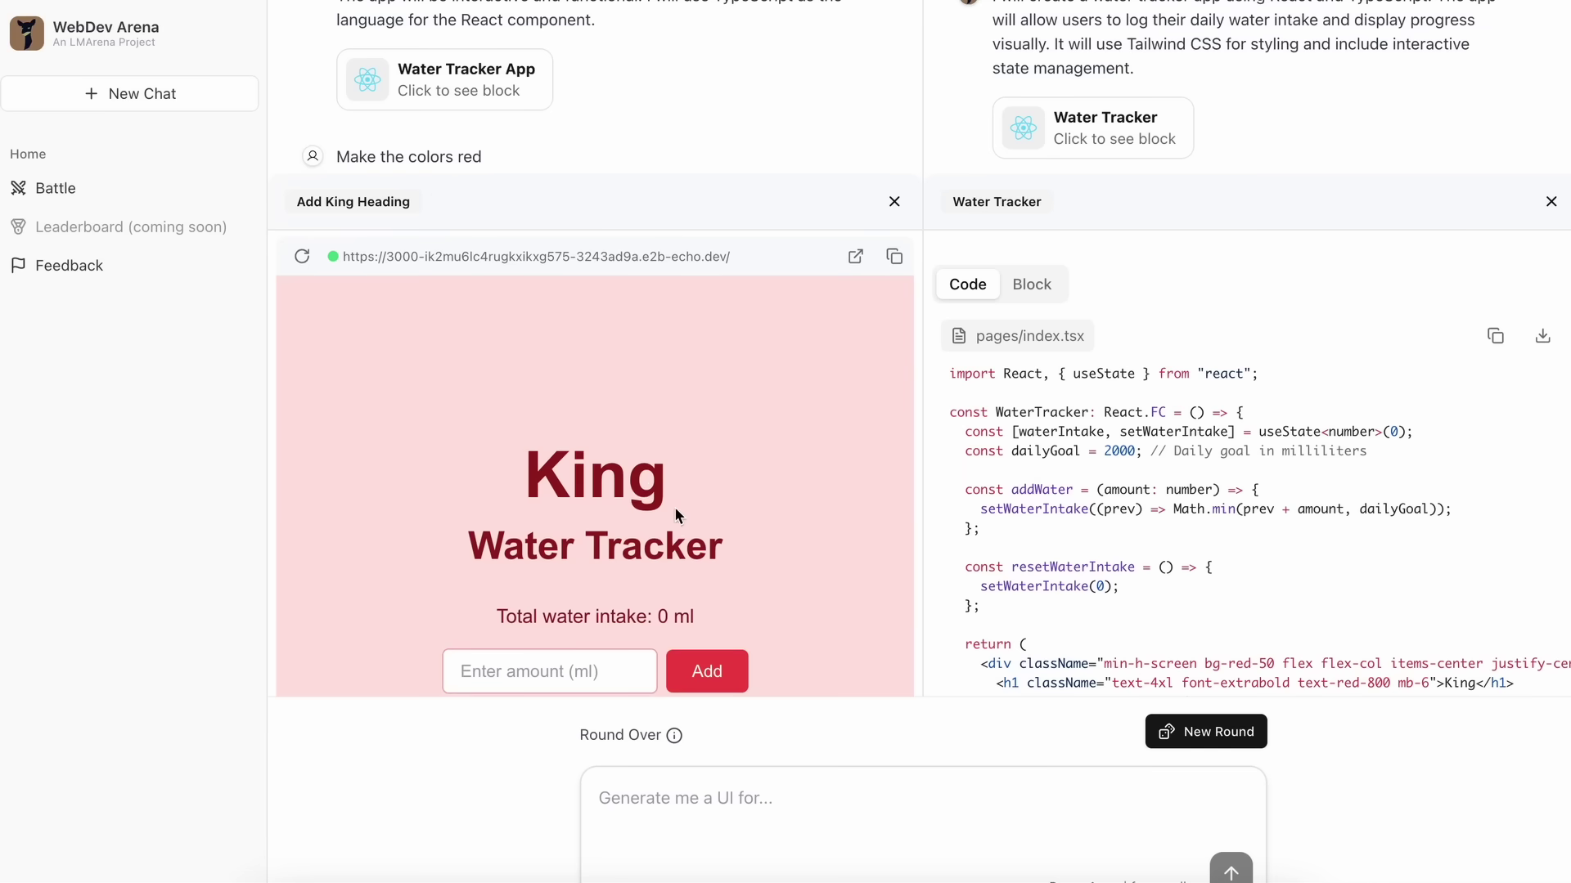
{"action": "double_click", "coordinate": [643, 491]}
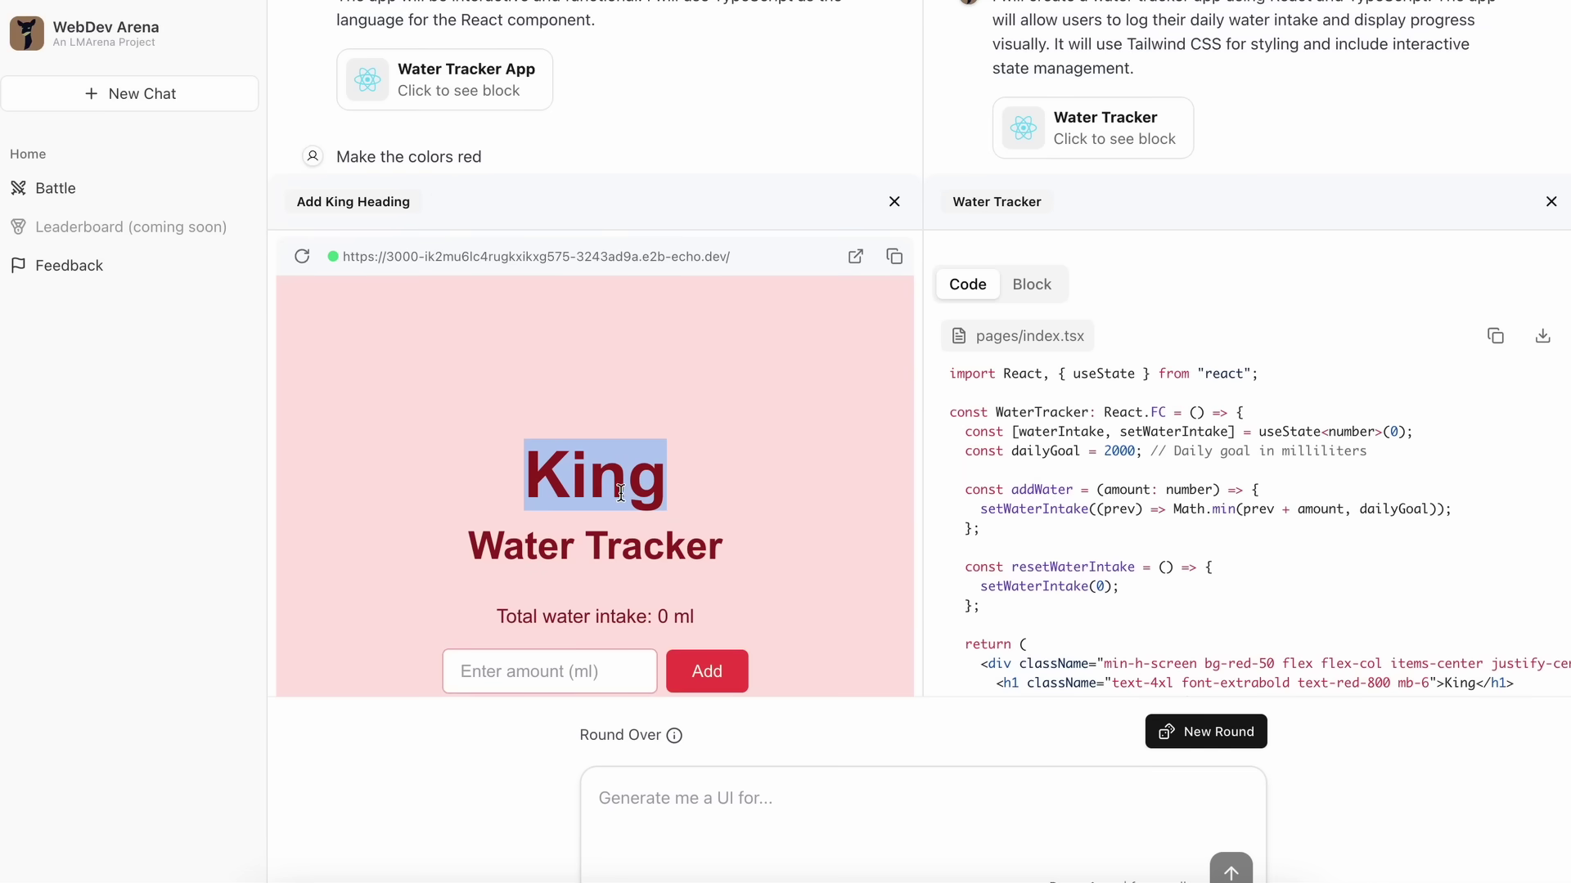
{"action": "left_click", "coordinate": [723, 453]}
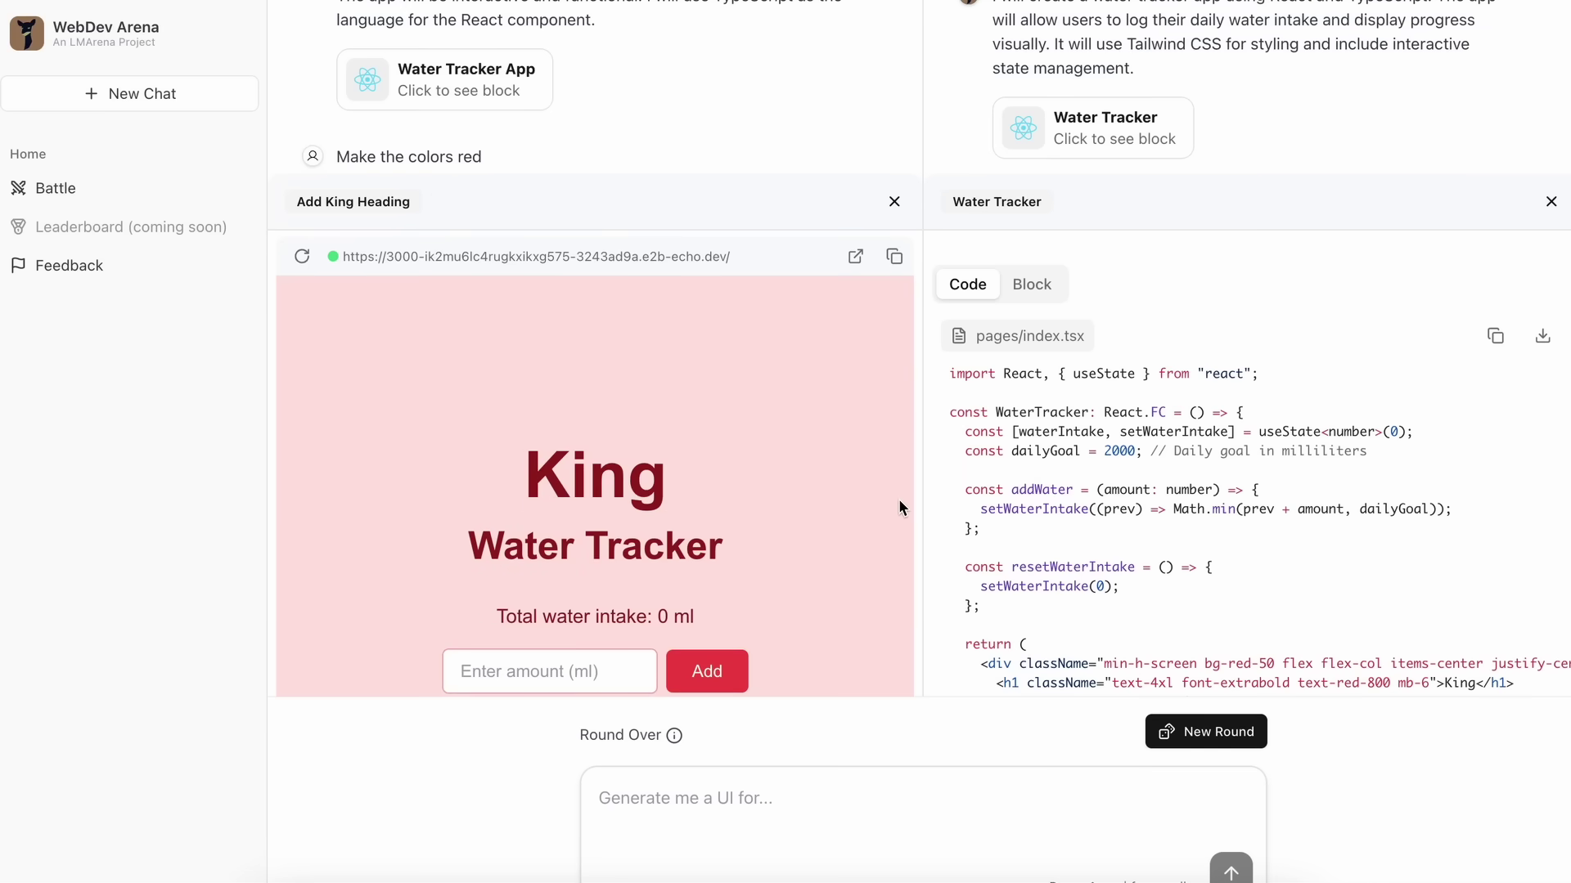
{"action": "scroll", "coordinate": [1427, 544], "scroll_direction": "down", "scroll_amount": 3}
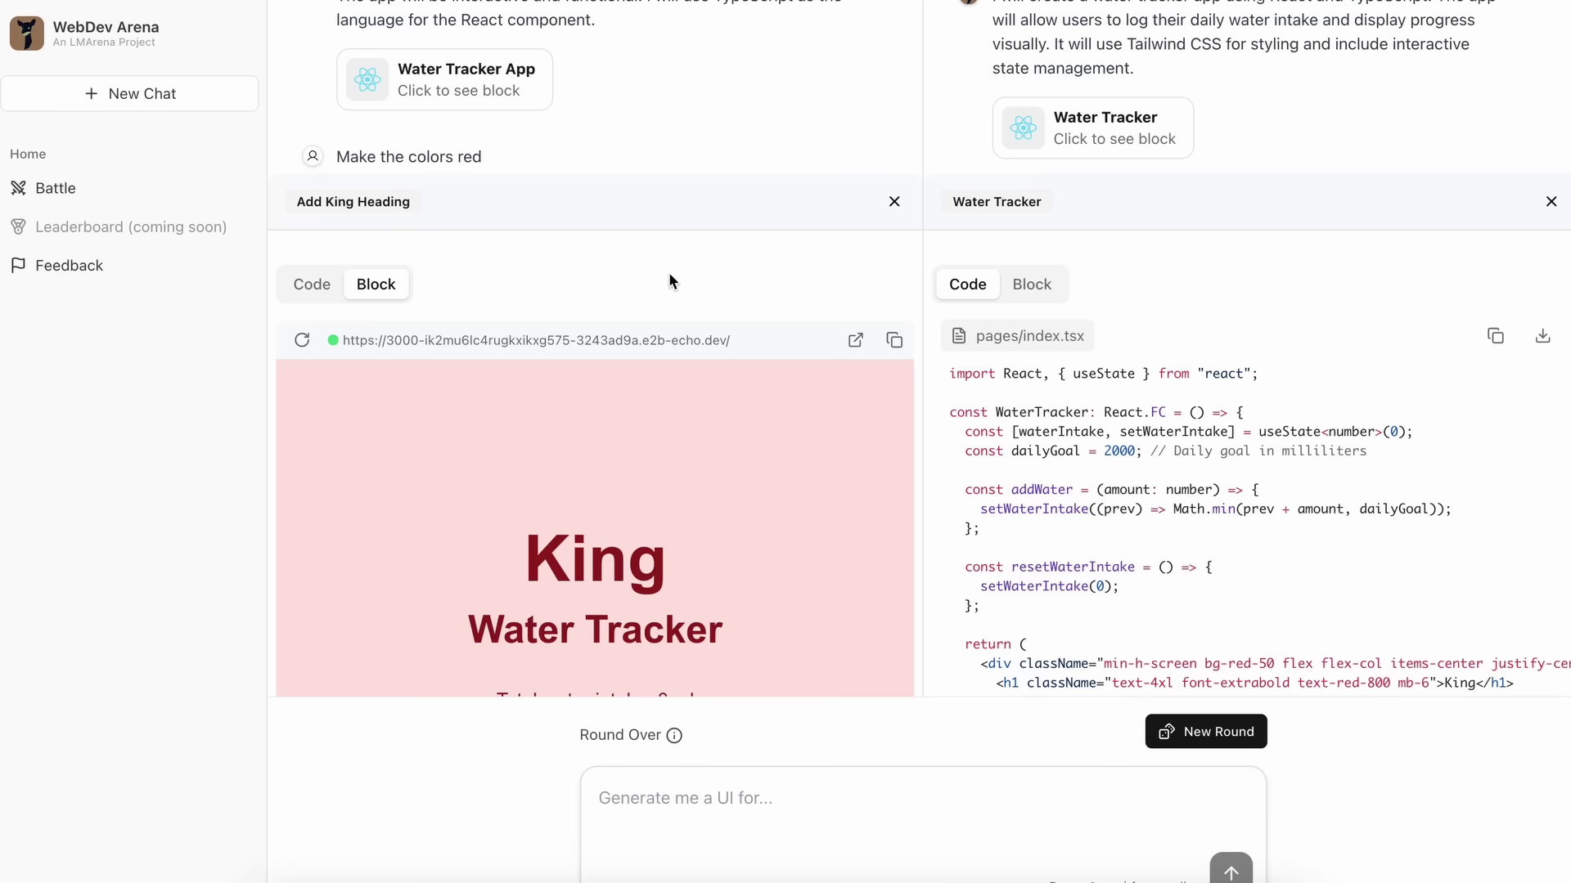
Open the left Add King Heading version's pages/index.tsx code
{"action": "left_click", "coordinate": [311, 284]}
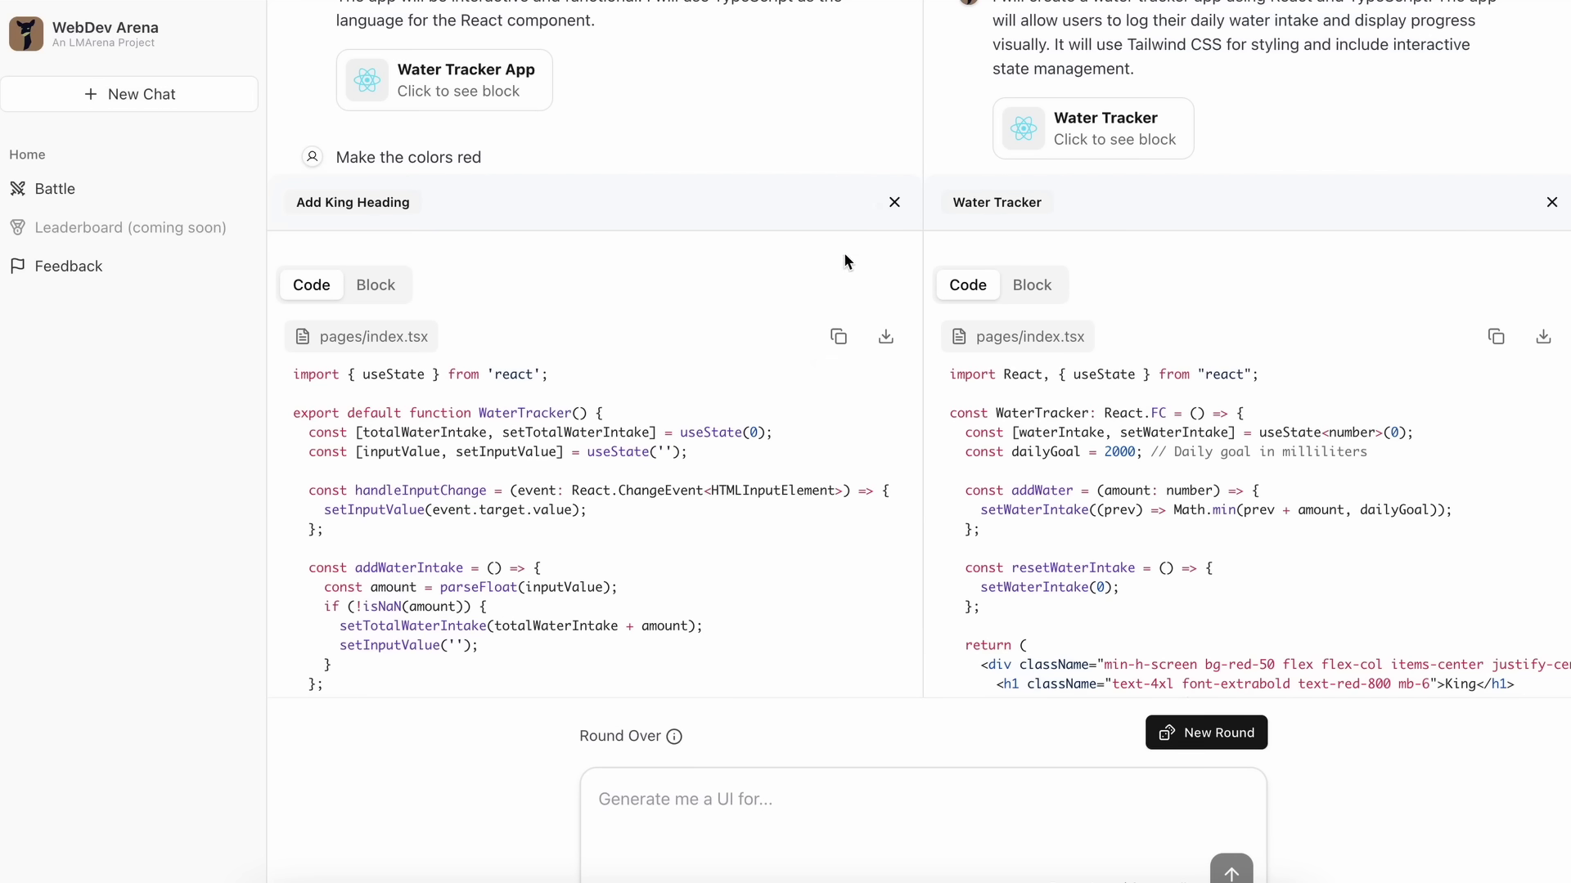
Close the left King heading code preview and the right water tracker preview
{"action": "left_click", "coordinate": [894, 204]}
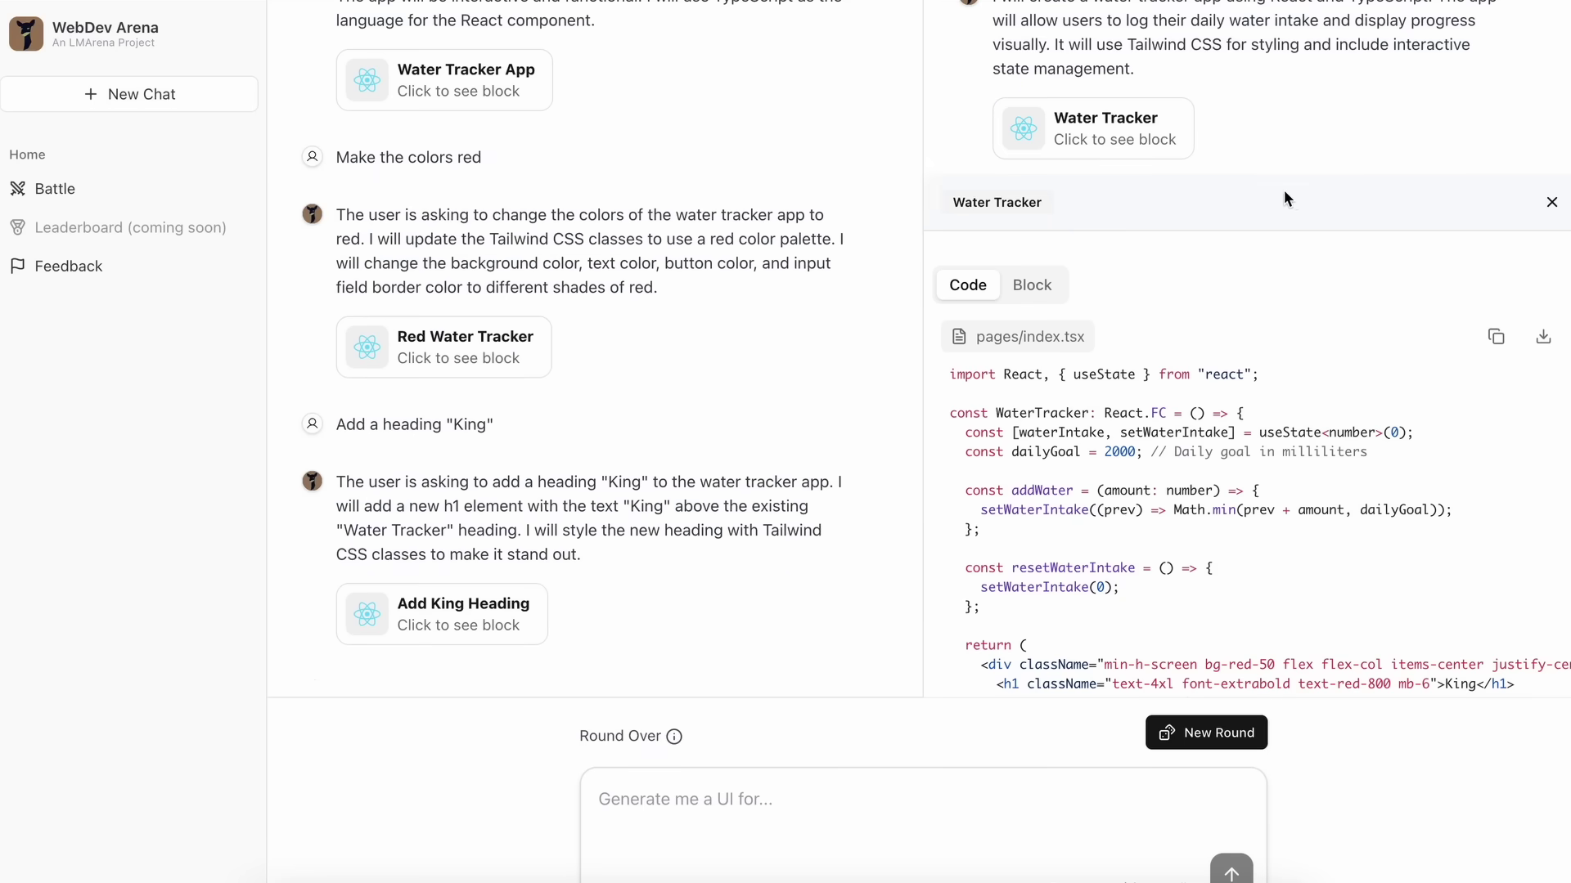
{"action": "left_click", "coordinate": [1552, 205]}
{"action": "scroll", "coordinate": [747, 473], "scroll_direction": "up", "scroll_amount": 5}
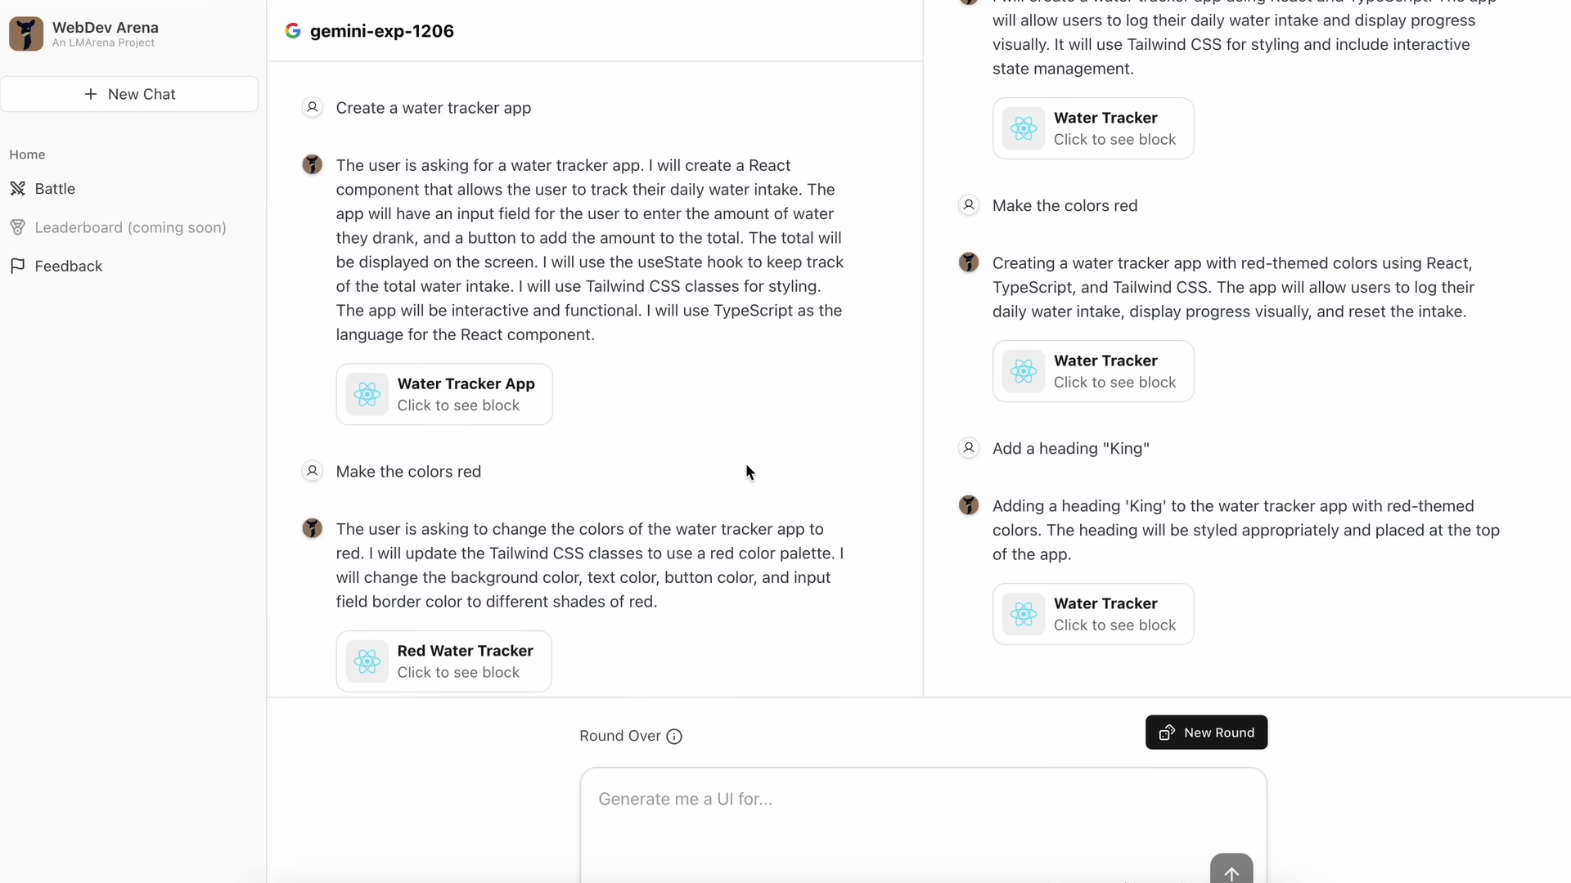
{"action": "scroll", "coordinate": [1087, 419], "scroll_direction": "up", "scroll_amount": 3}
Review both water tracker chats and briefly highlight the winning model's name
{"action": "scroll", "coordinate": [1109, 345], "scroll_direction": "down", "scroll_amount": 3}
{"action": "scroll", "coordinate": [1110, 345], "scroll_direction": "up", "scroll_amount": 3}
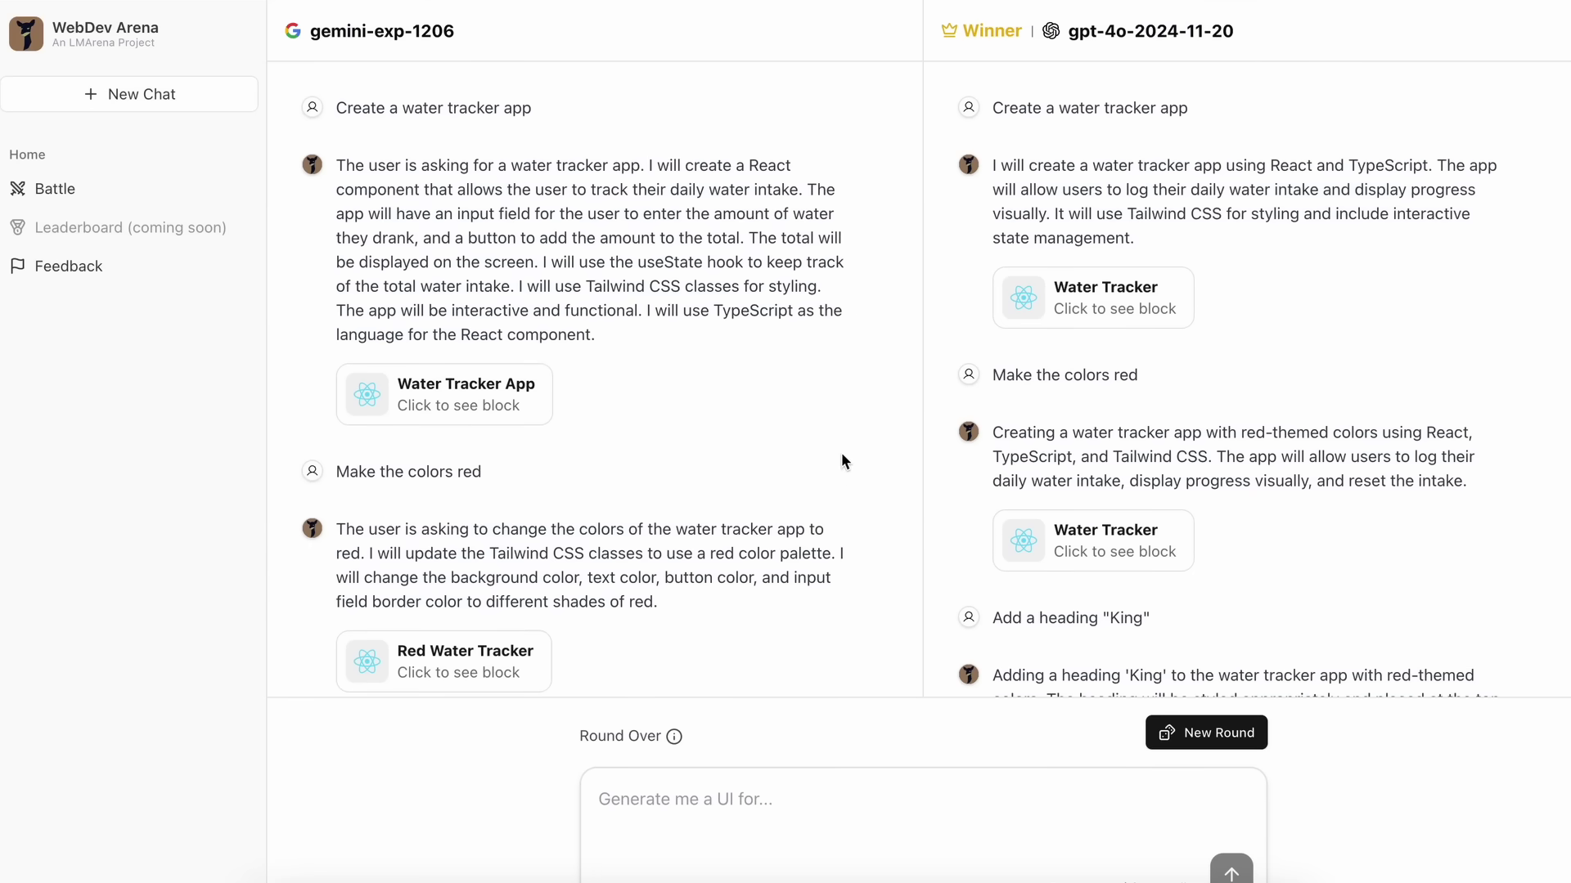
{"action": "scroll", "coordinate": [857, 445], "scroll_direction": "down", "scroll_amount": 5}
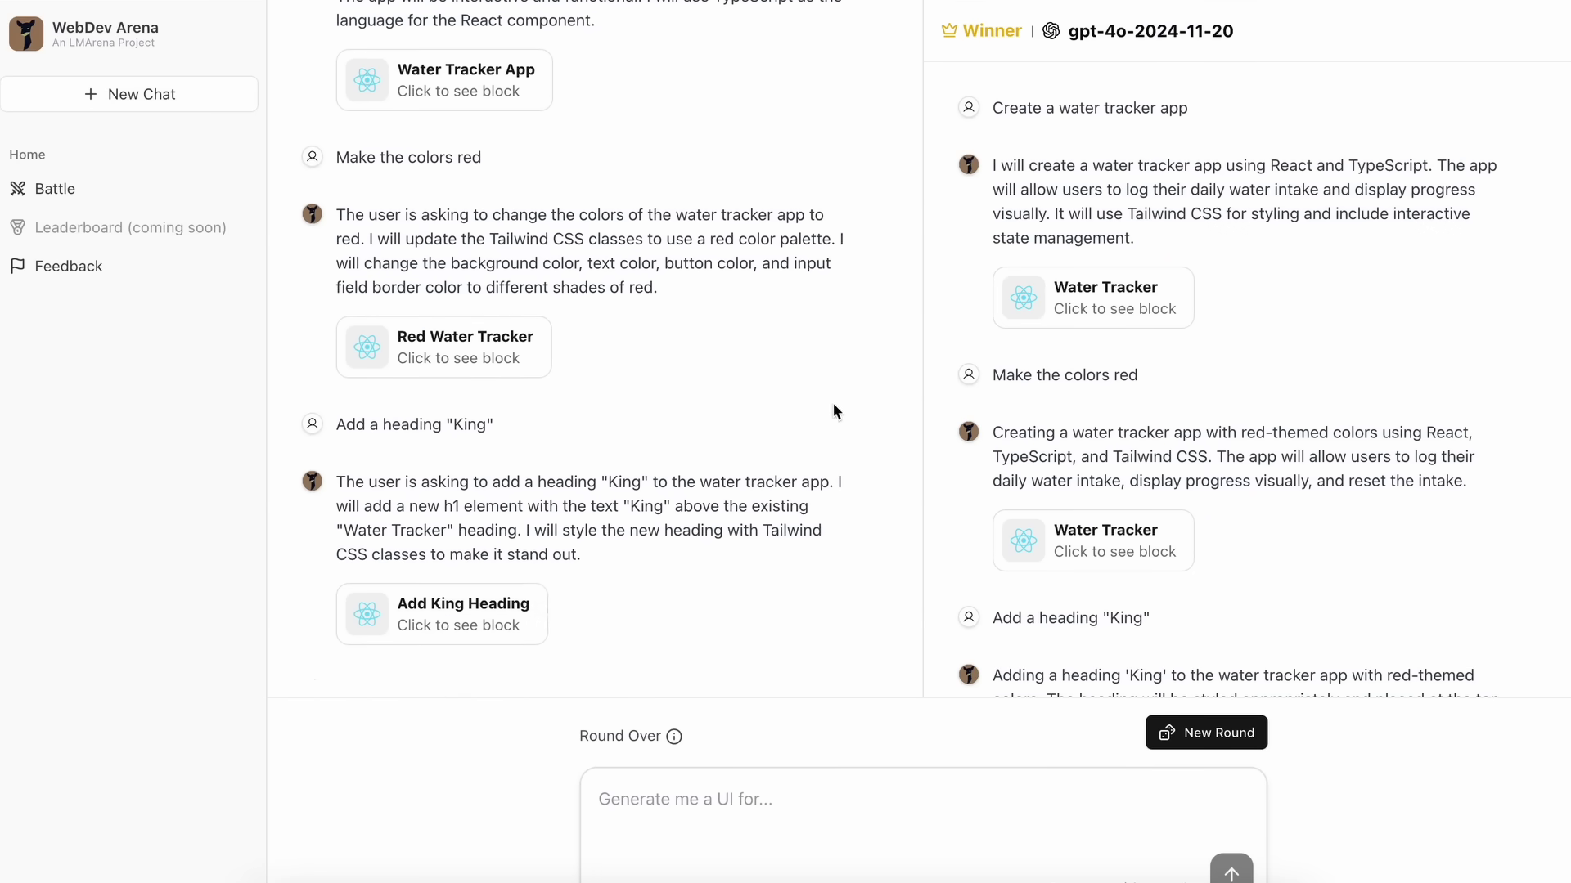
{"action": "scroll", "coordinate": [953, 434], "scroll_direction": "down", "scroll_amount": 2}
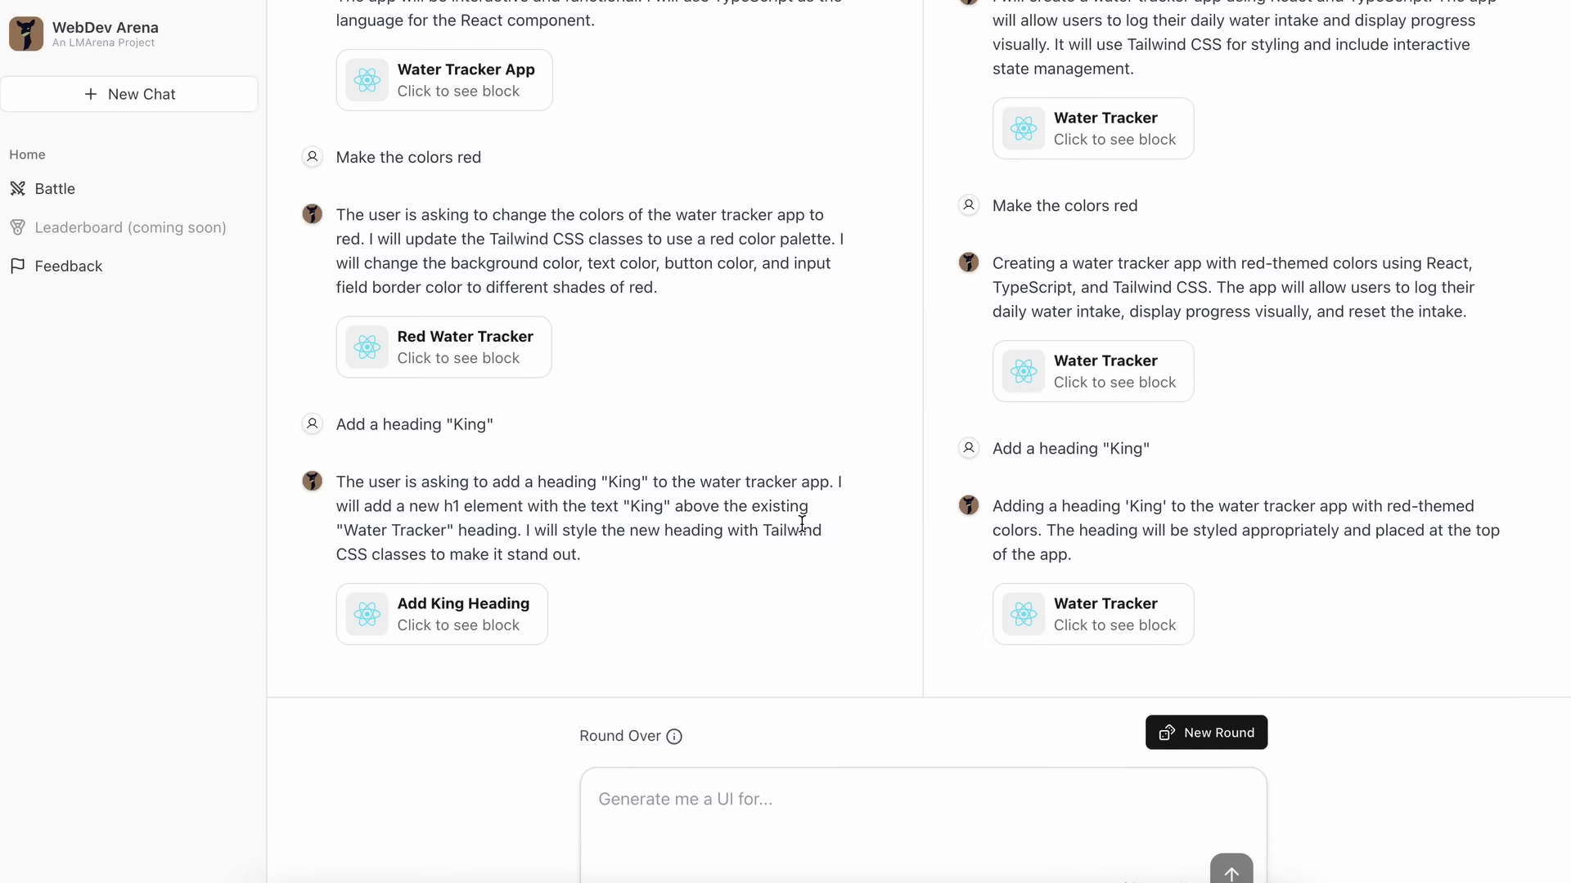
{"action": "scroll", "coordinate": [802, 524], "scroll_direction": "up", "scroll_amount": 5}
{"action": "scroll", "coordinate": [945, 502], "scroll_direction": "up", "scroll_amount": 2}
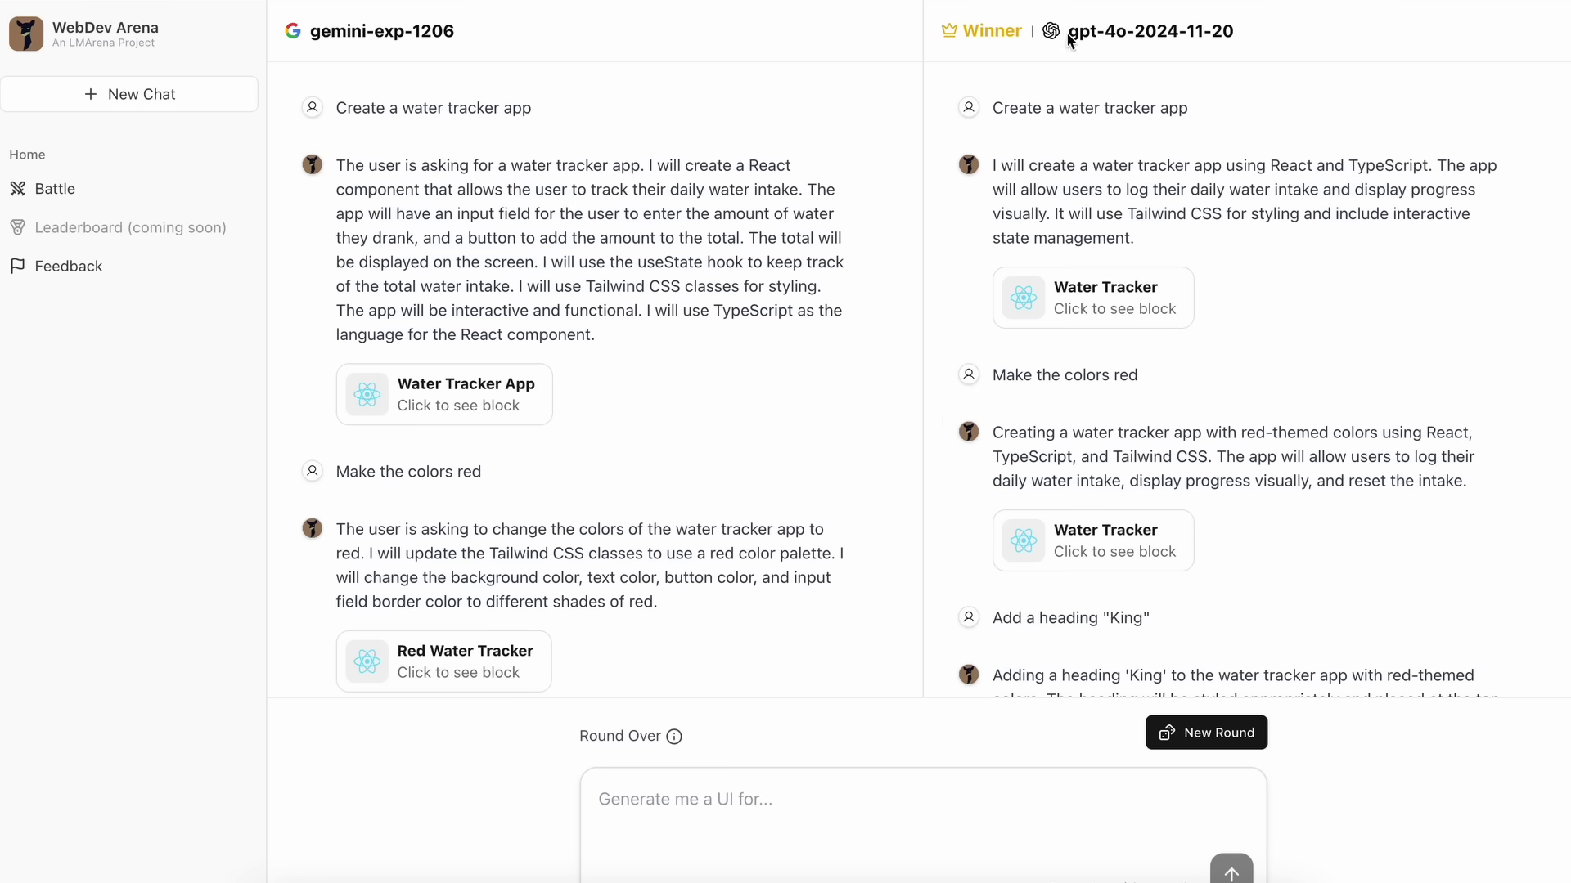
{"action": "left_click_drag", "start_coordinate": [1069, 32], "coordinate": [1264, 51]}
{"action": "left_click", "coordinate": [1266, 58]}
Start a new round with the 'Design a modern Twitter profile layout' suggestion
{"action": "left_click", "coordinate": [1209, 733]}
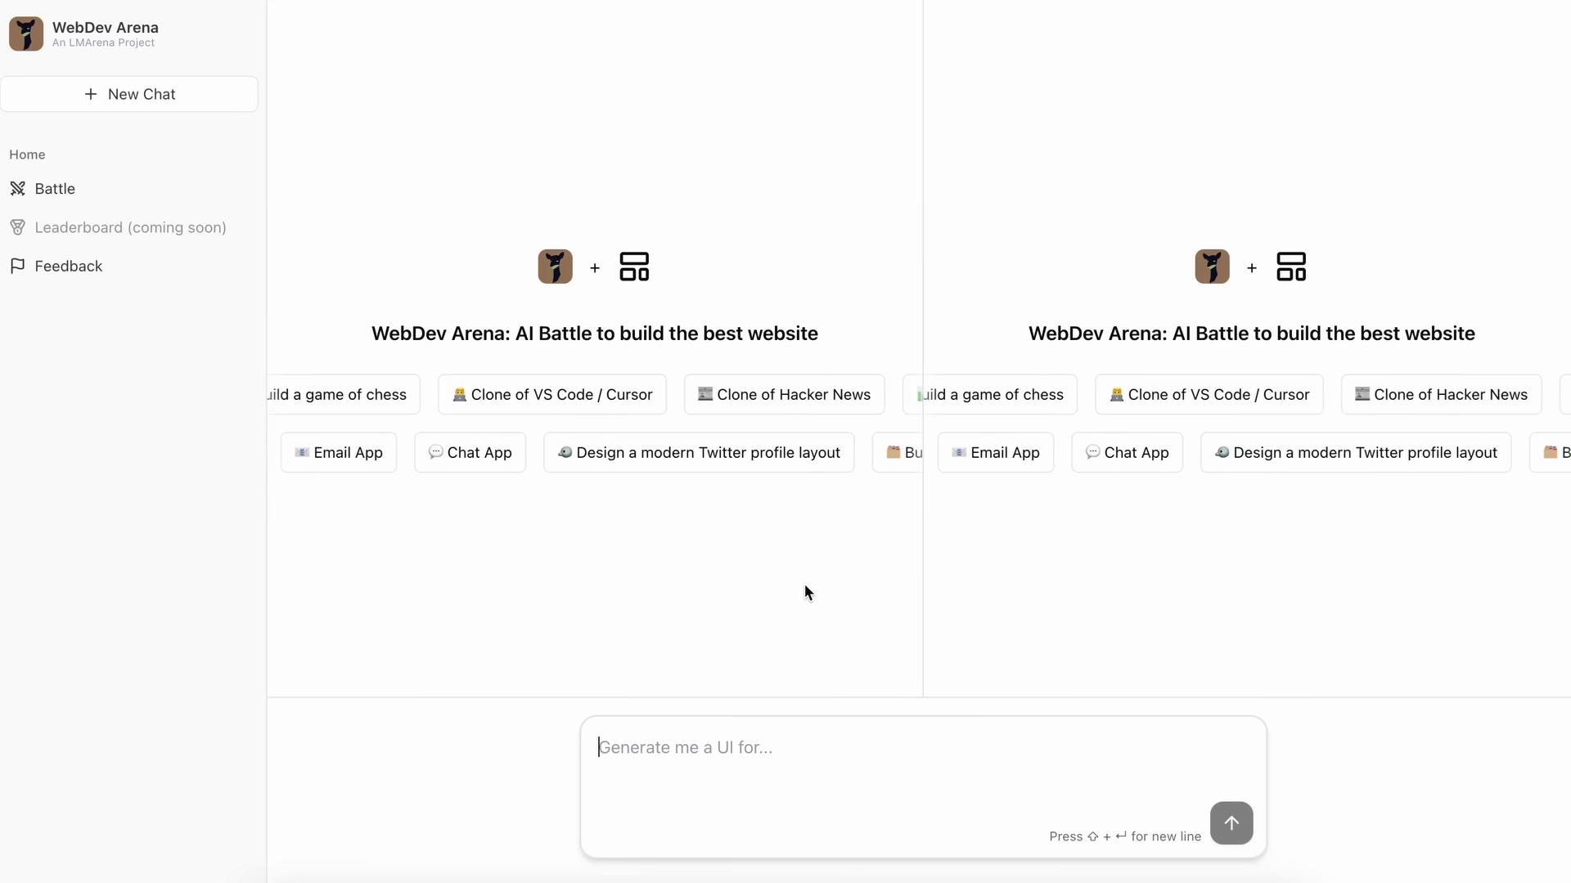
{"action": "left_click", "coordinate": [665, 472]}
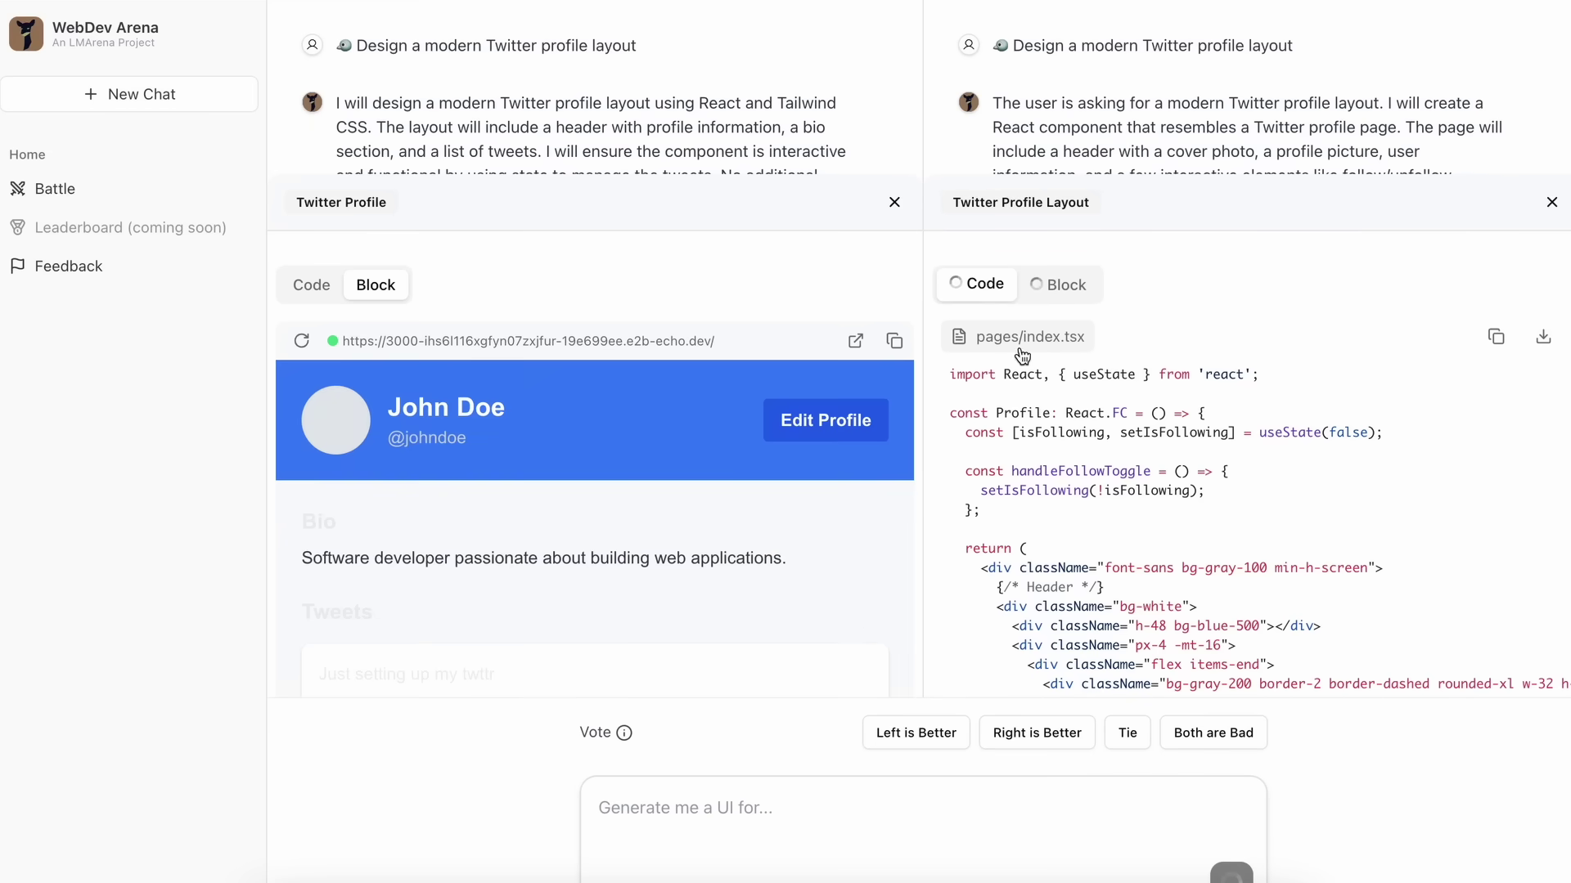
Compare both Twitter profile previews and vote Right is Better, crowning gemini-exp-1206 over qwen2p5-coder-32b-instruct
{"action": "scroll", "coordinate": [833, 561], "scroll_direction": "down", "scroll_amount": 2}
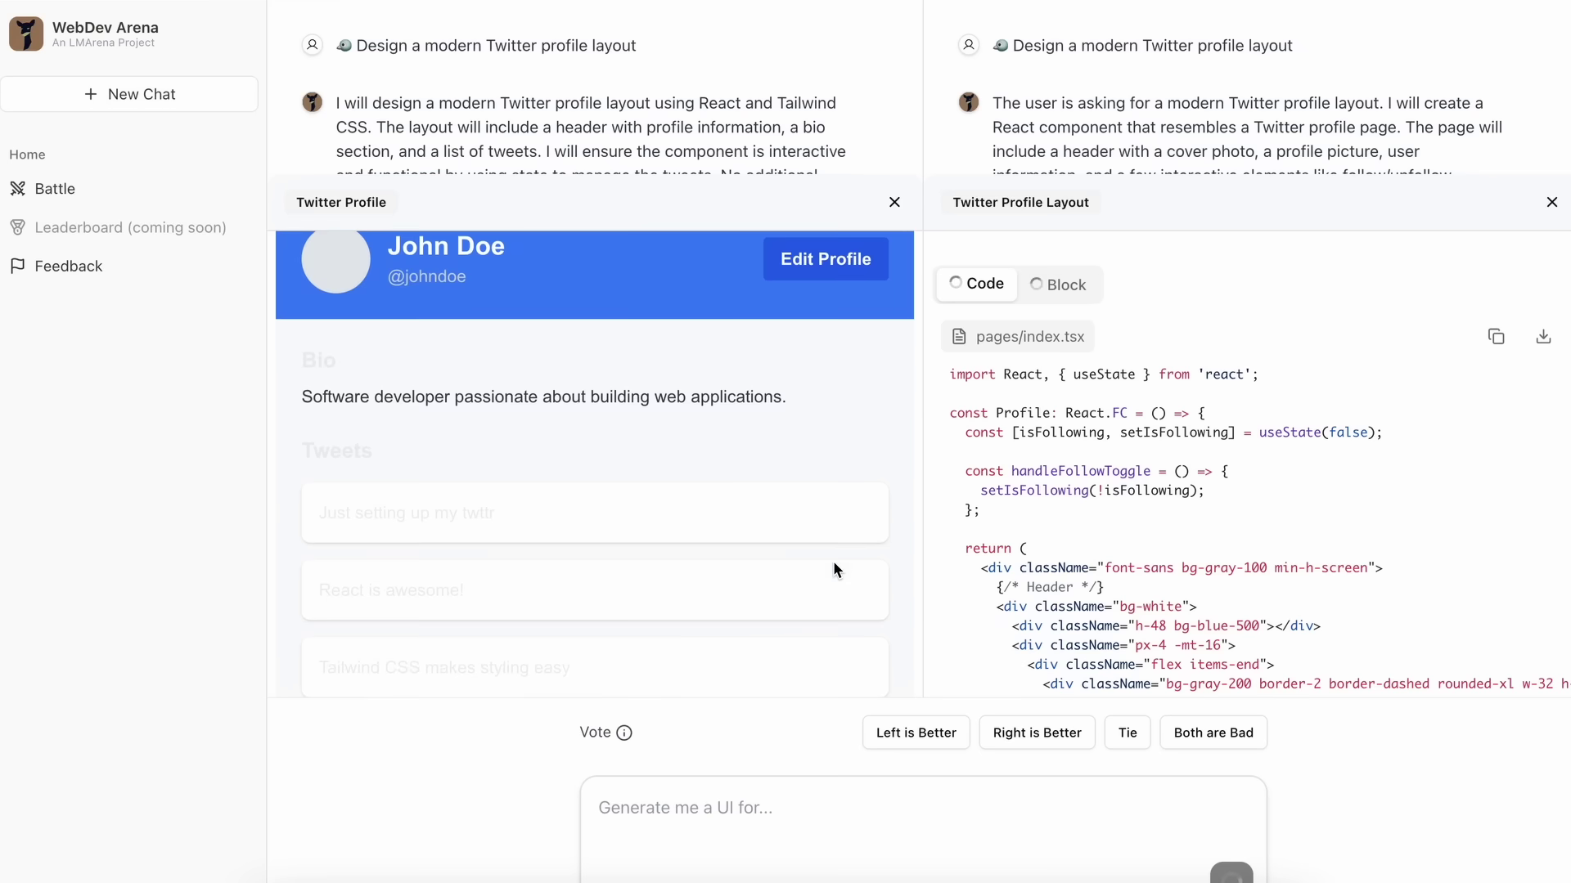
{"action": "scroll", "coordinate": [833, 561], "scroll_direction": "down", "scroll_amount": 3}
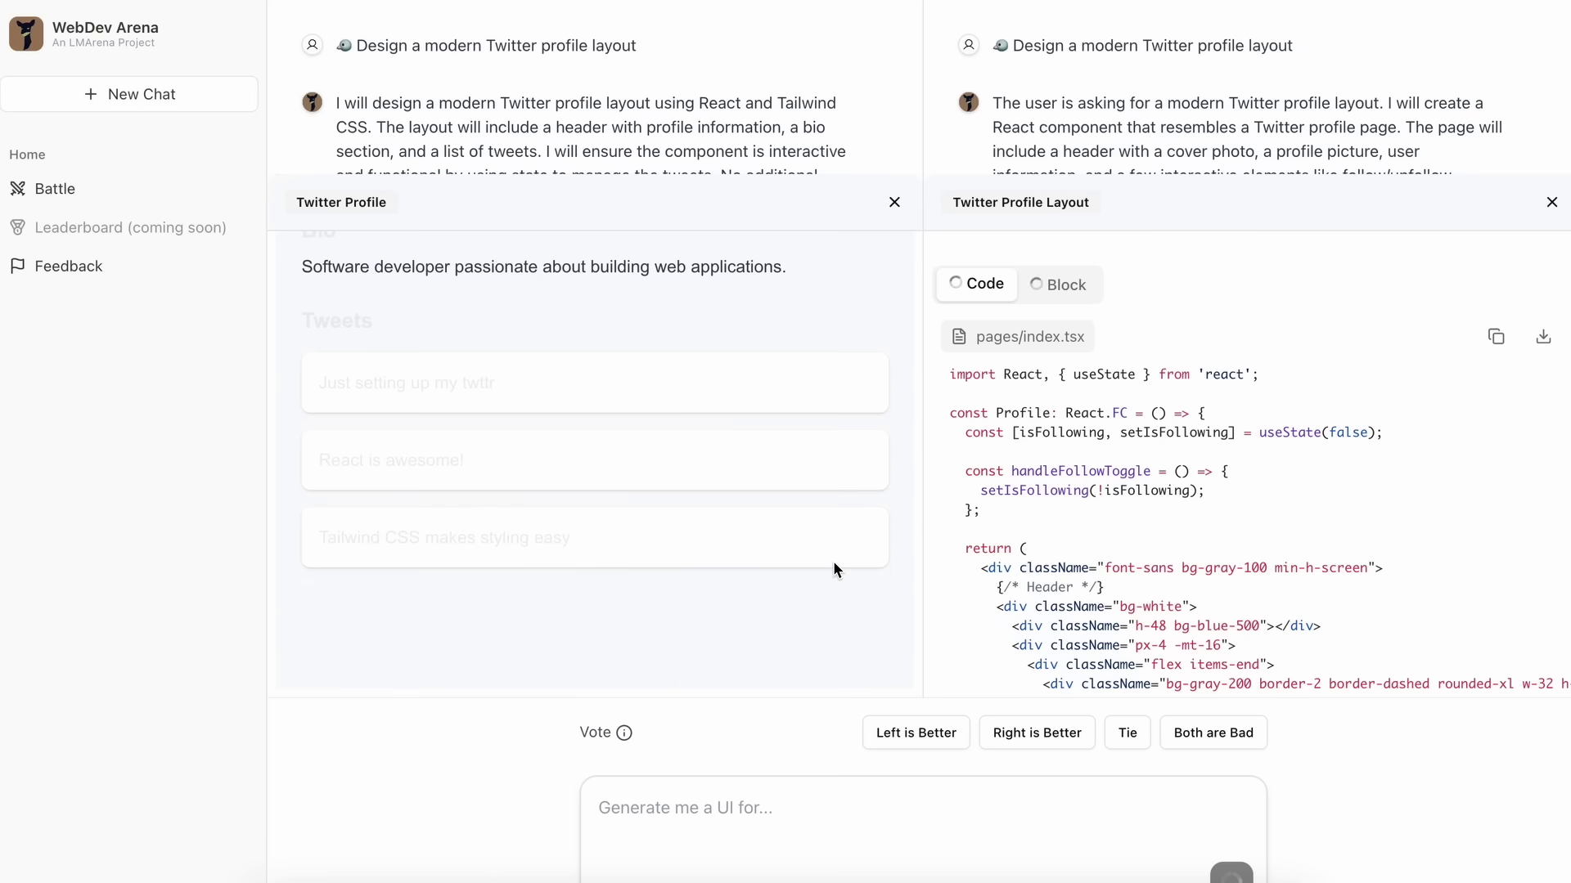
{"action": "scroll", "coordinate": [834, 502], "scroll_direction": "up", "scroll_amount": 4}
{"action": "scroll", "coordinate": [834, 501], "scroll_direction": "down", "scroll_amount": 3}
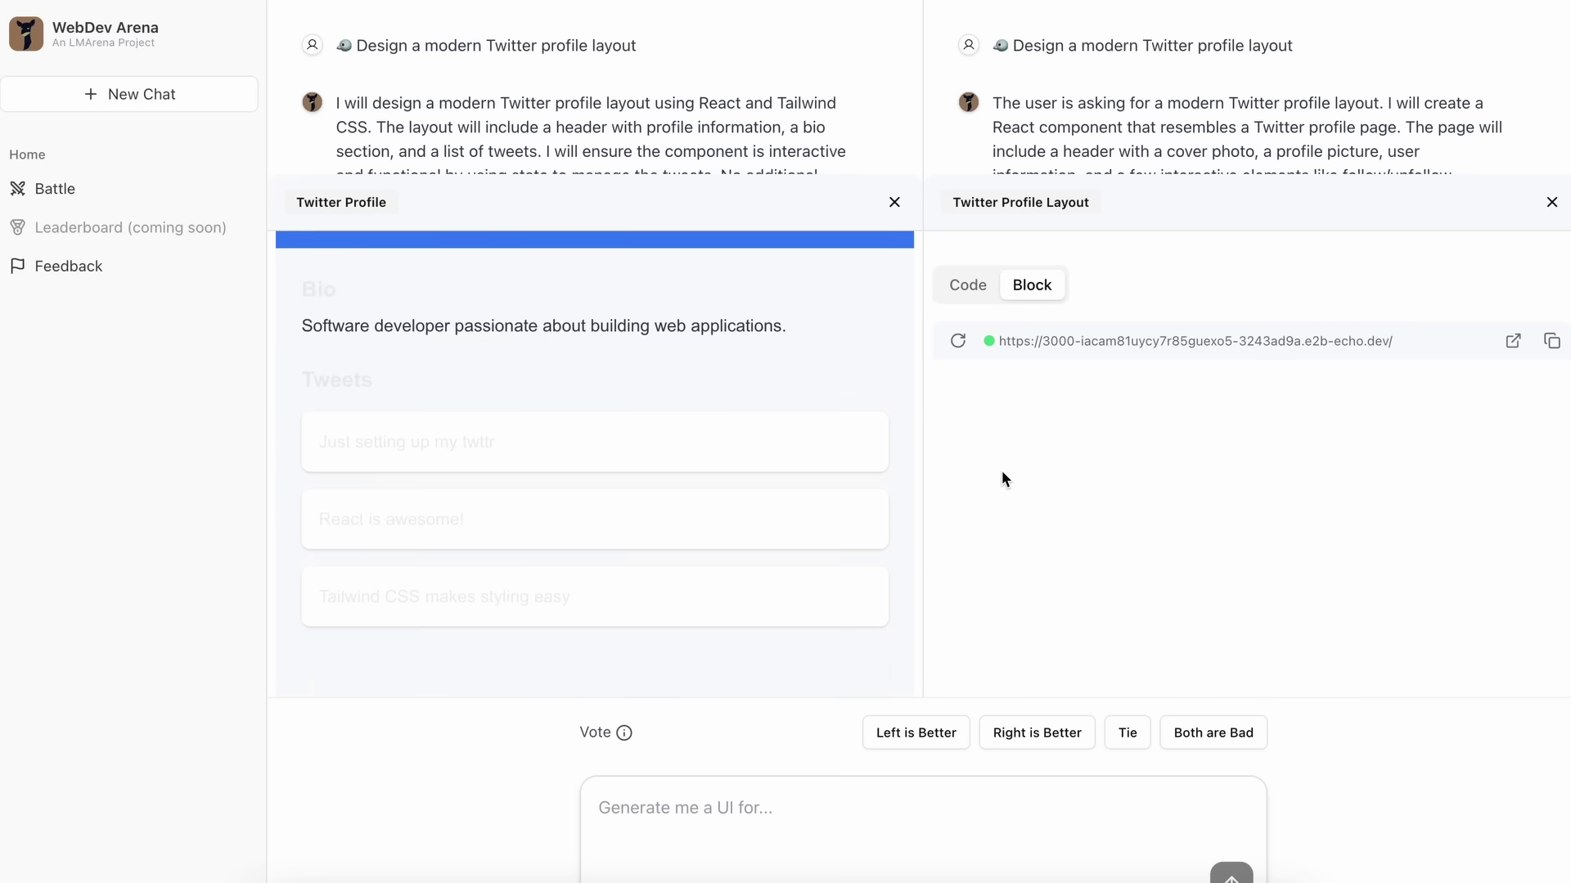
{"action": "scroll", "coordinate": [1002, 472], "scroll_direction": "down", "scroll_amount": 1}
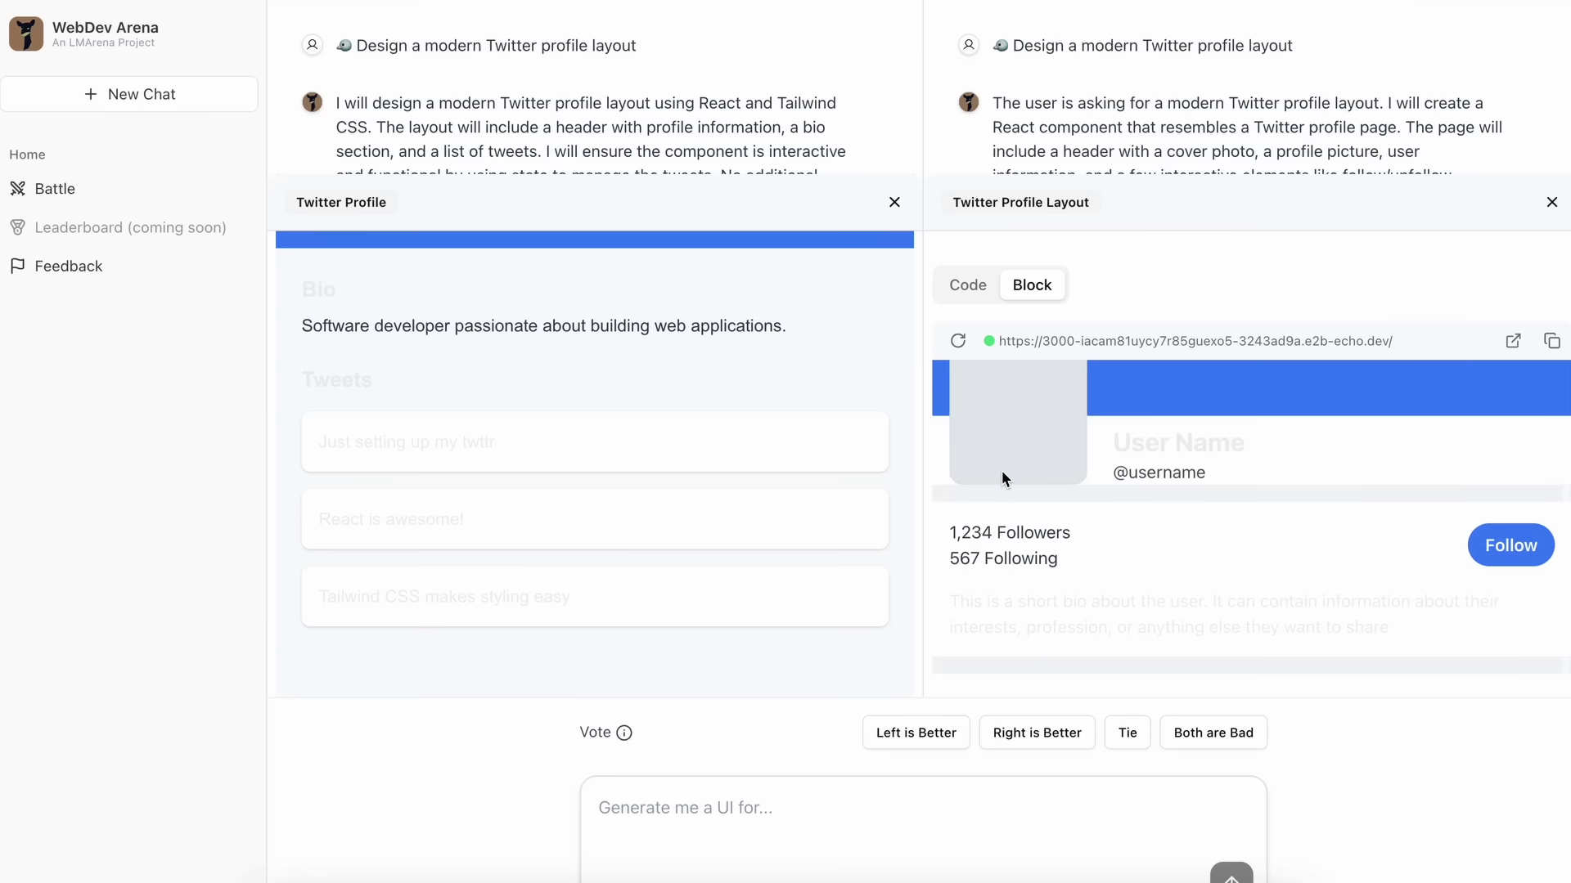
{"action": "scroll", "coordinate": [1003, 473], "scroll_direction": "down", "scroll_amount": 4}
{"action": "scroll", "coordinate": [1027, 414], "scroll_direction": "up", "scroll_amount": 2}
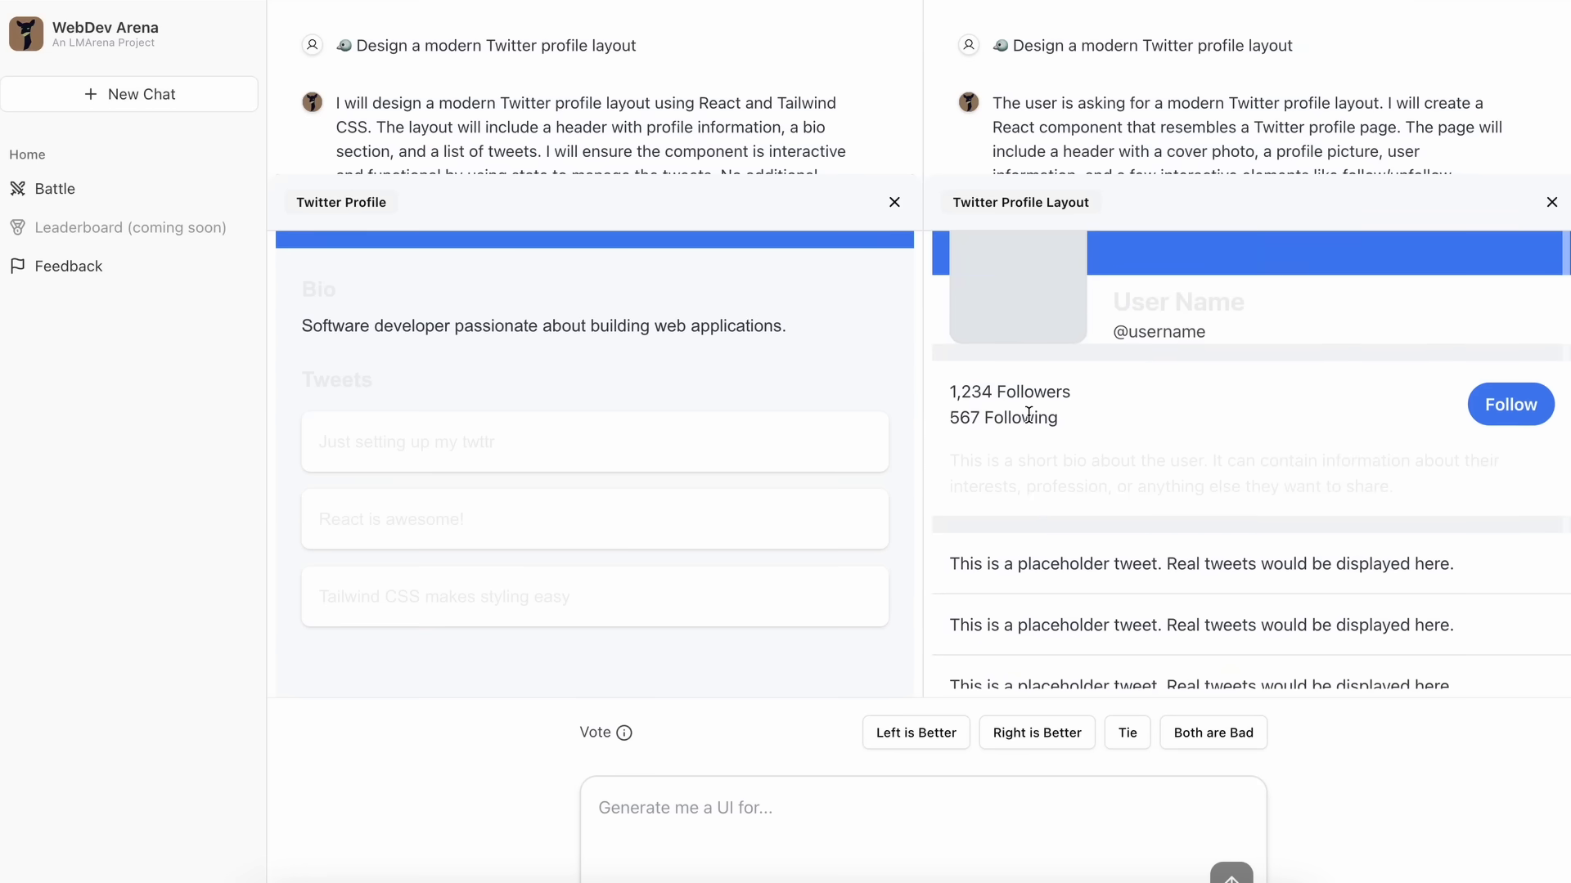
{"action": "scroll", "coordinate": [788, 437], "scroll_direction": "up", "scroll_amount": 3}
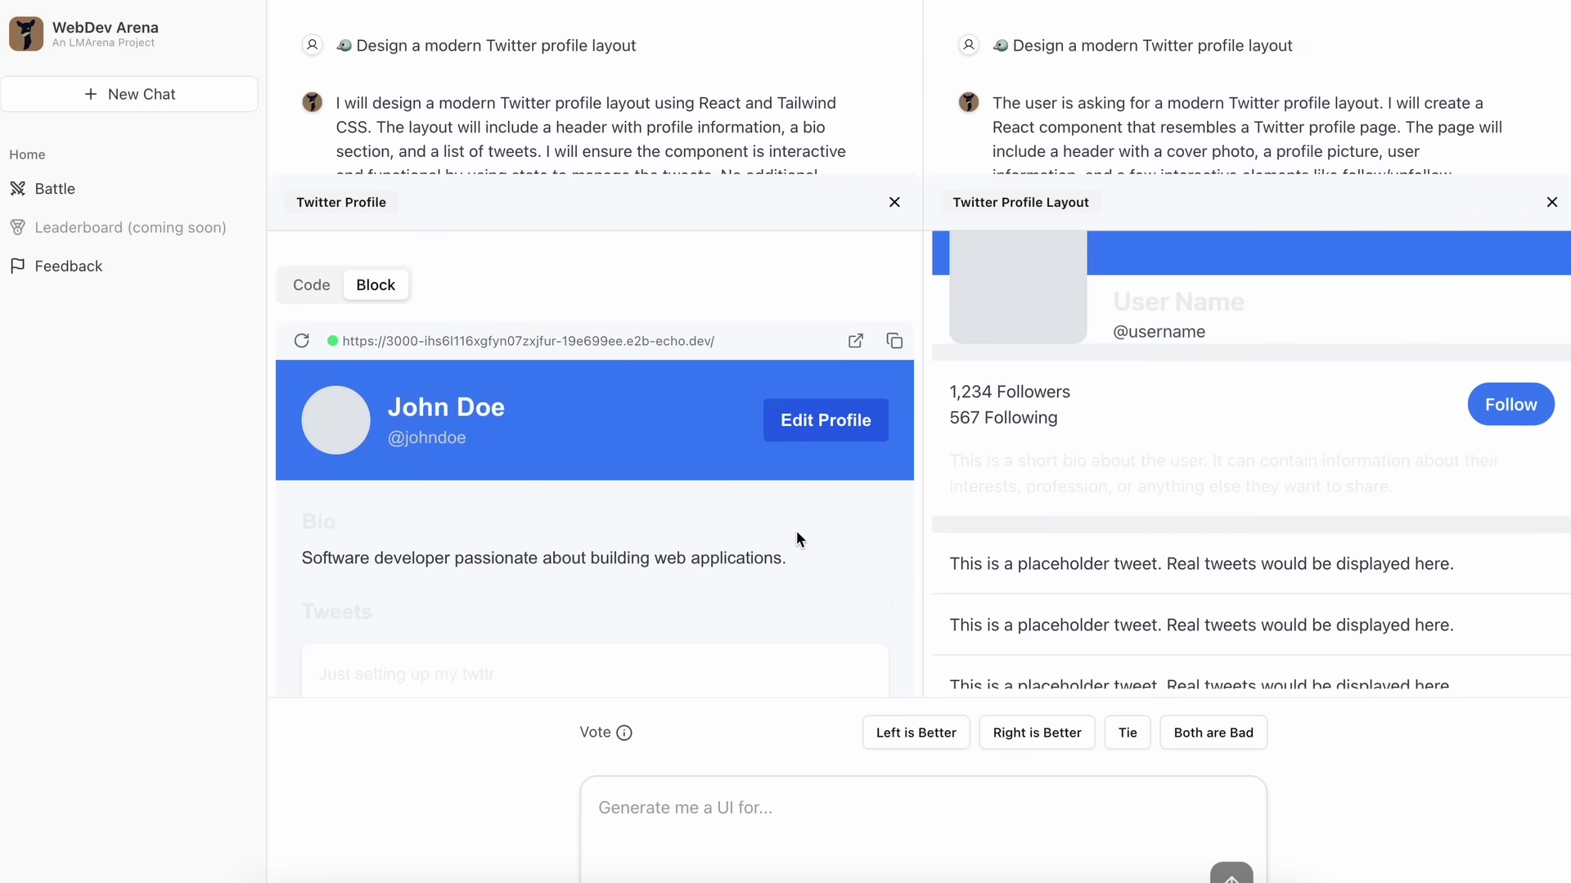
{"action": "scroll", "coordinate": [1158, 357], "scroll_direction": "up", "scroll_amount": 2}
{"action": "scroll", "coordinate": [1181, 442], "scroll_direction": "down", "scroll_amount": 2}
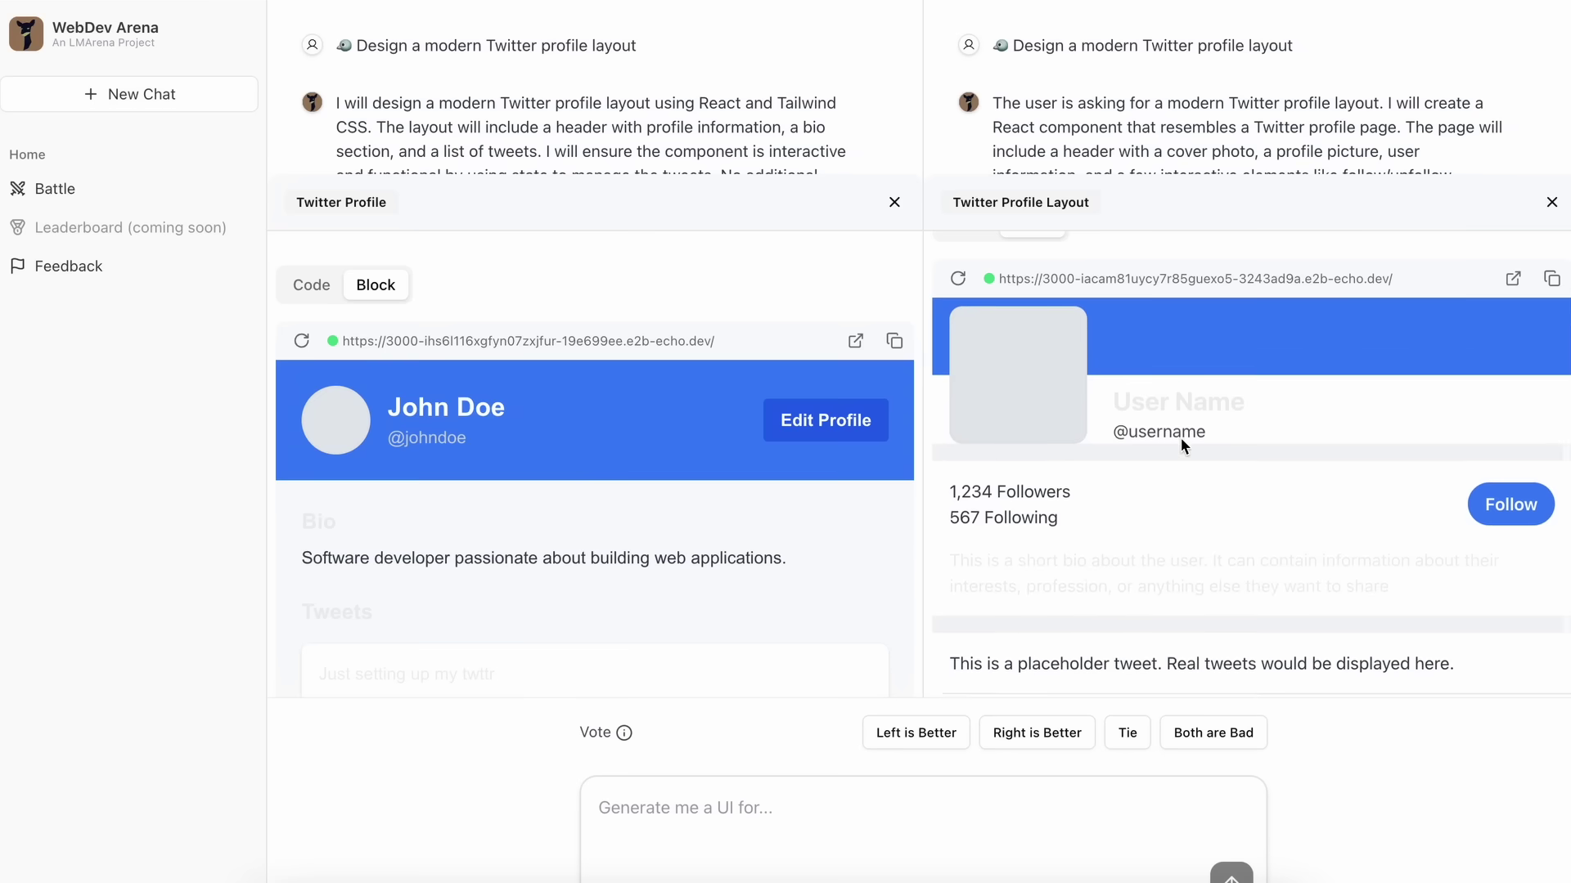
{"action": "scroll", "coordinate": [1181, 438], "scroll_direction": "down", "scroll_amount": 5}
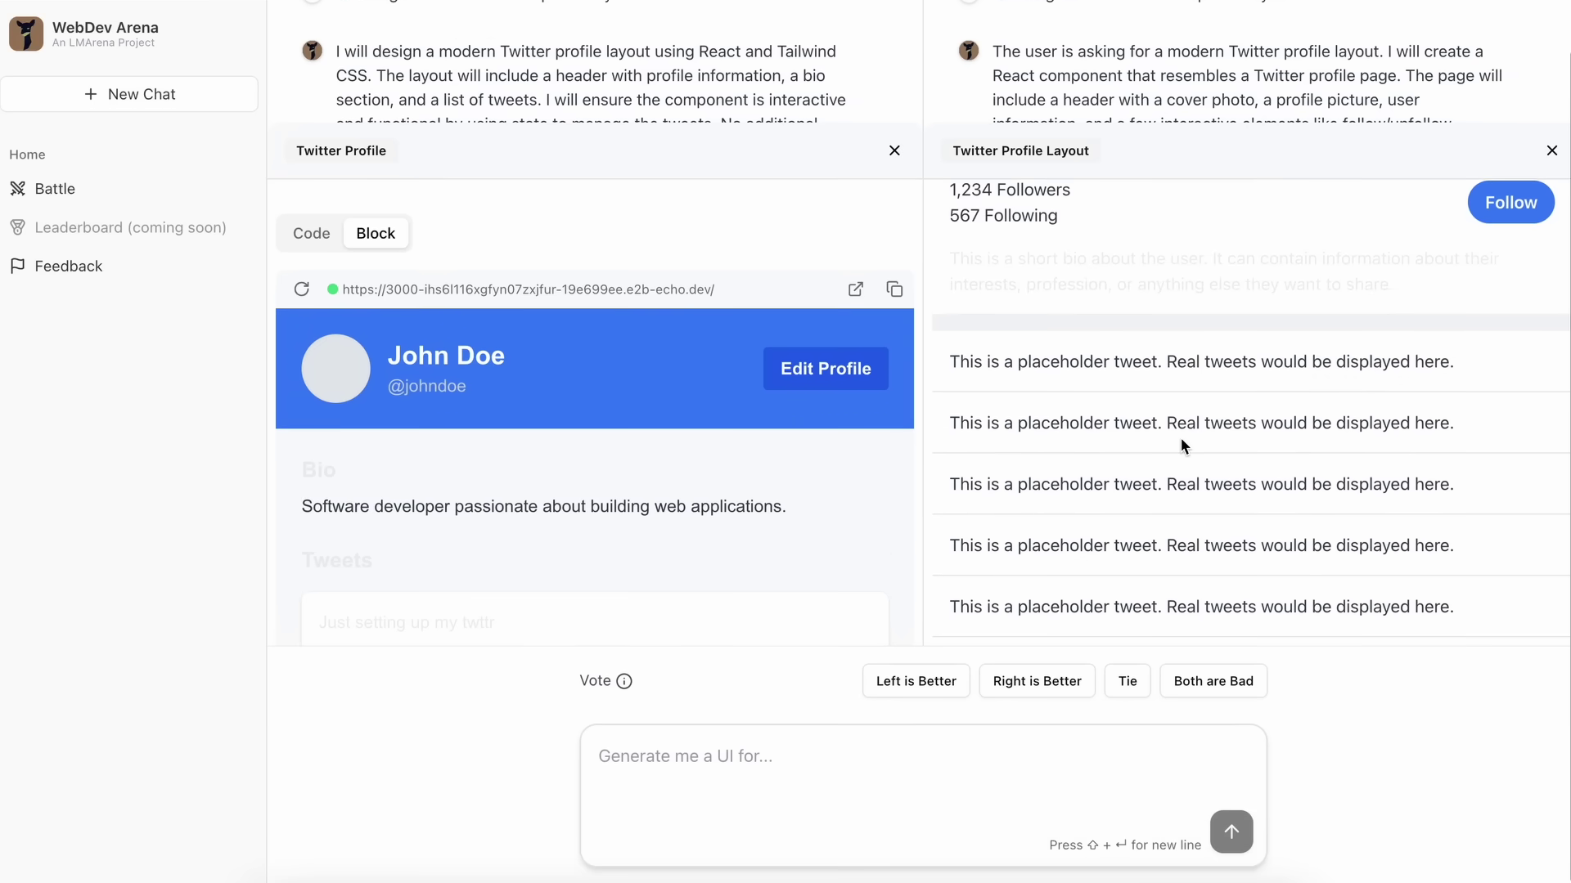
{"action": "scroll", "coordinate": [1180, 438], "scroll_direction": "up", "scroll_amount": 1}
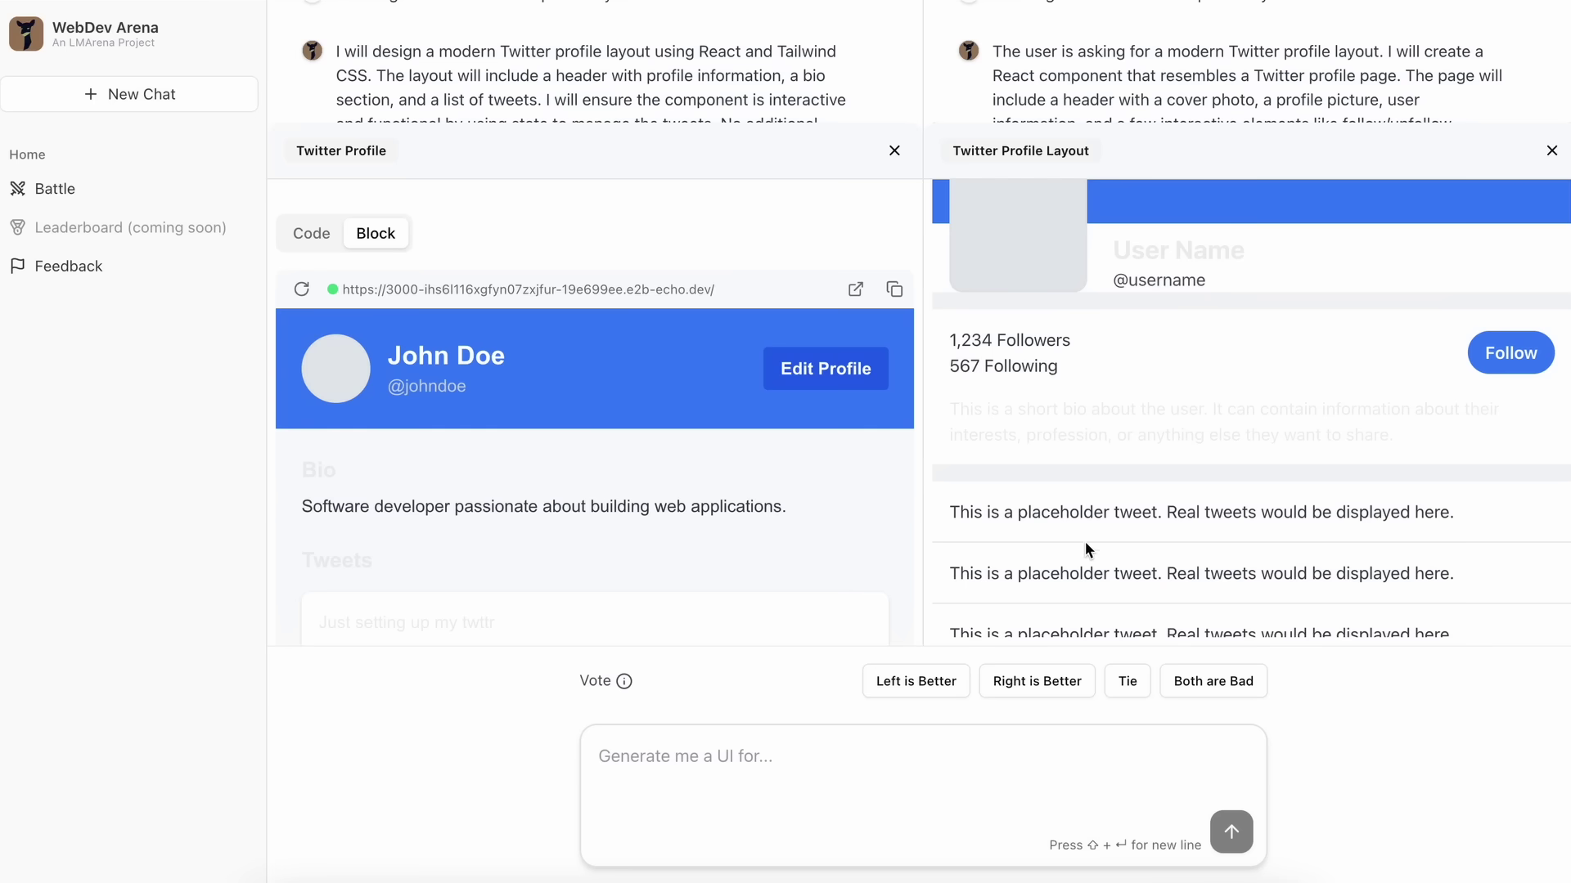
{"action": "left_click", "coordinate": [1077, 681]}
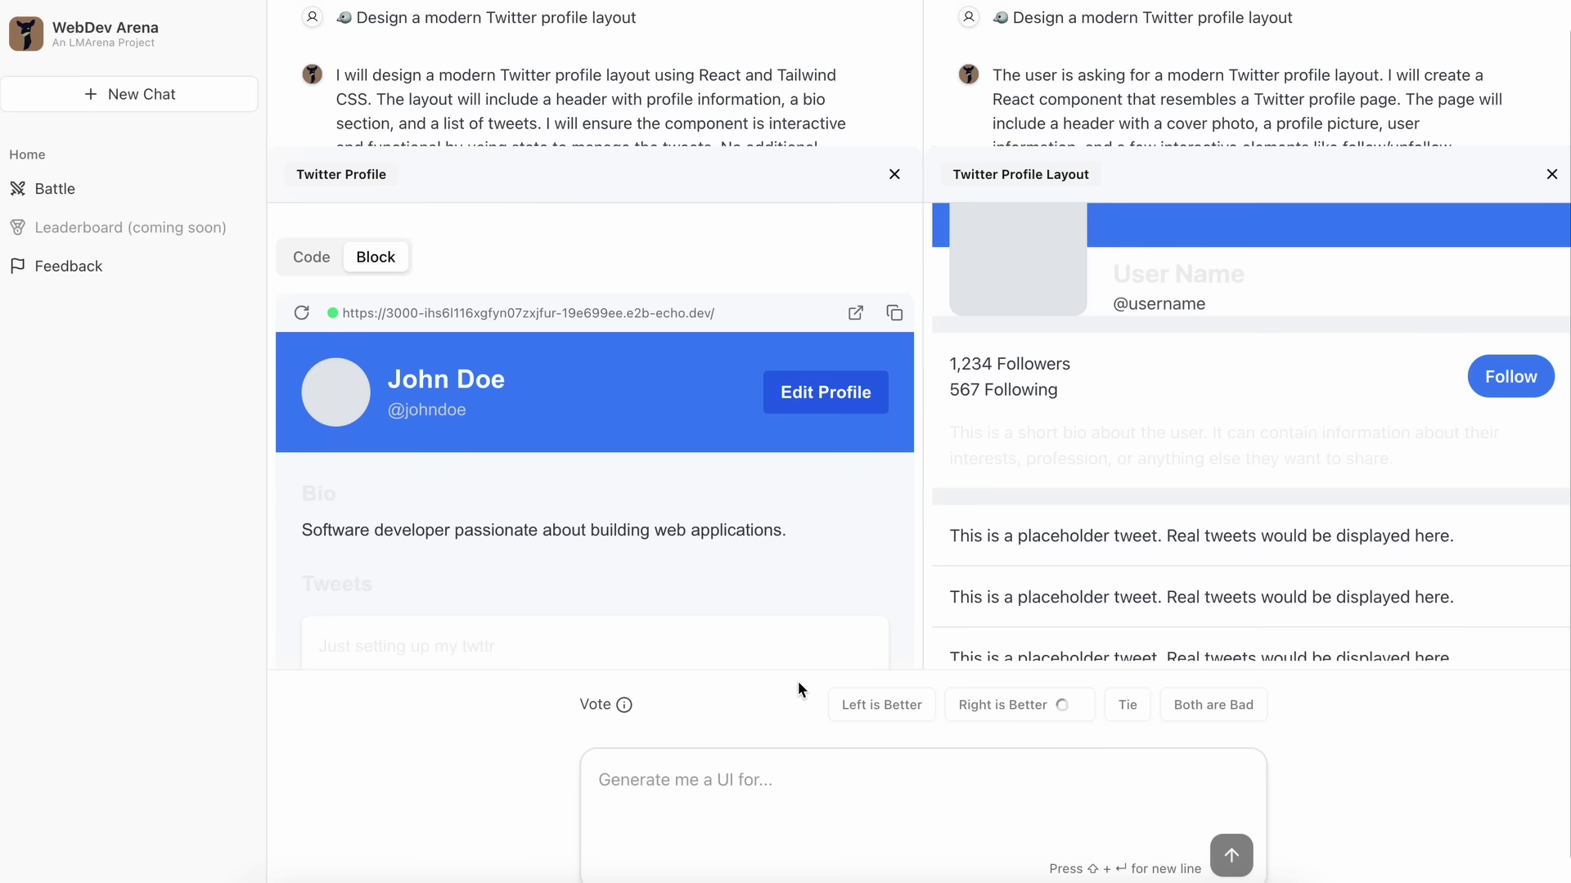
{"action": "scroll", "coordinate": [798, 680], "scroll_direction": "up", "scroll_amount": 1}
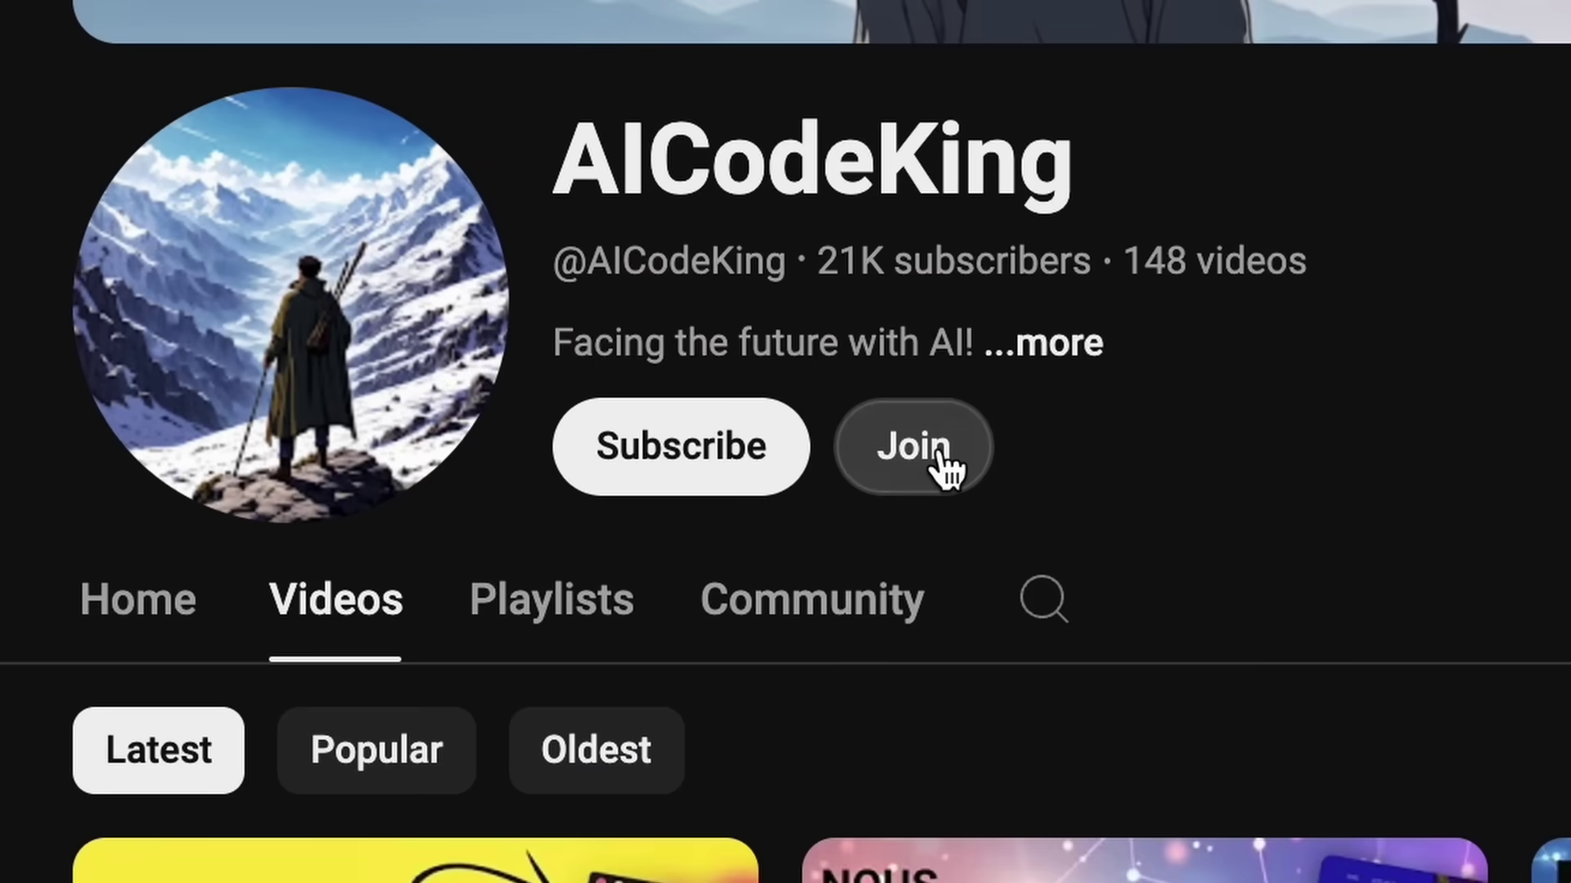
Open AICodeKing's 'Join this channel' dialog showing Bronze King to Diamond King tiers
{"action": "left_click", "coordinate": [942, 458]}
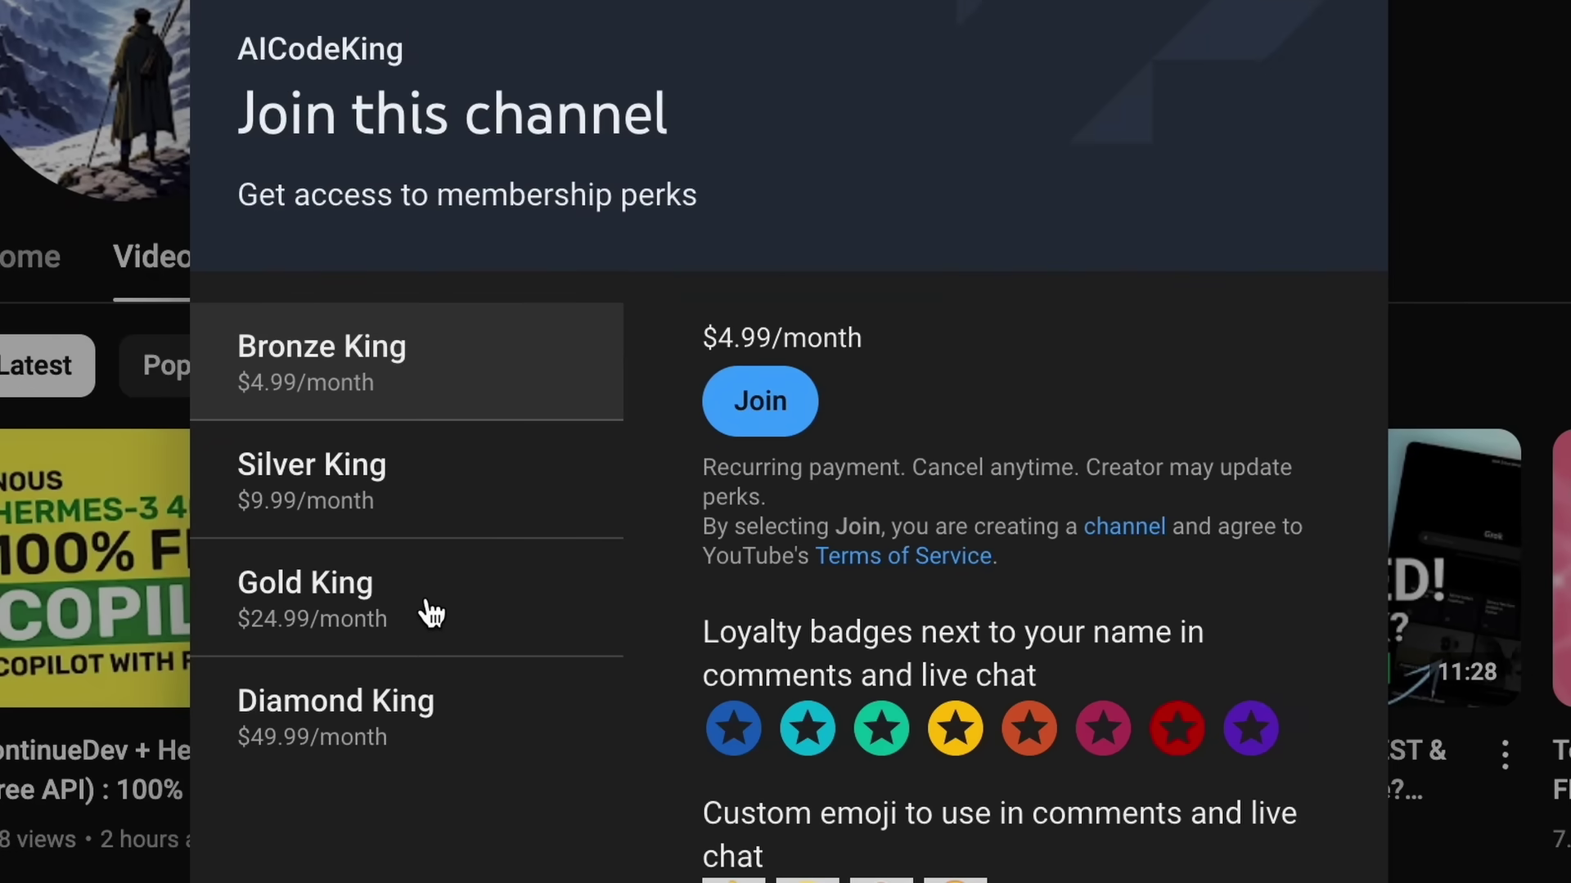